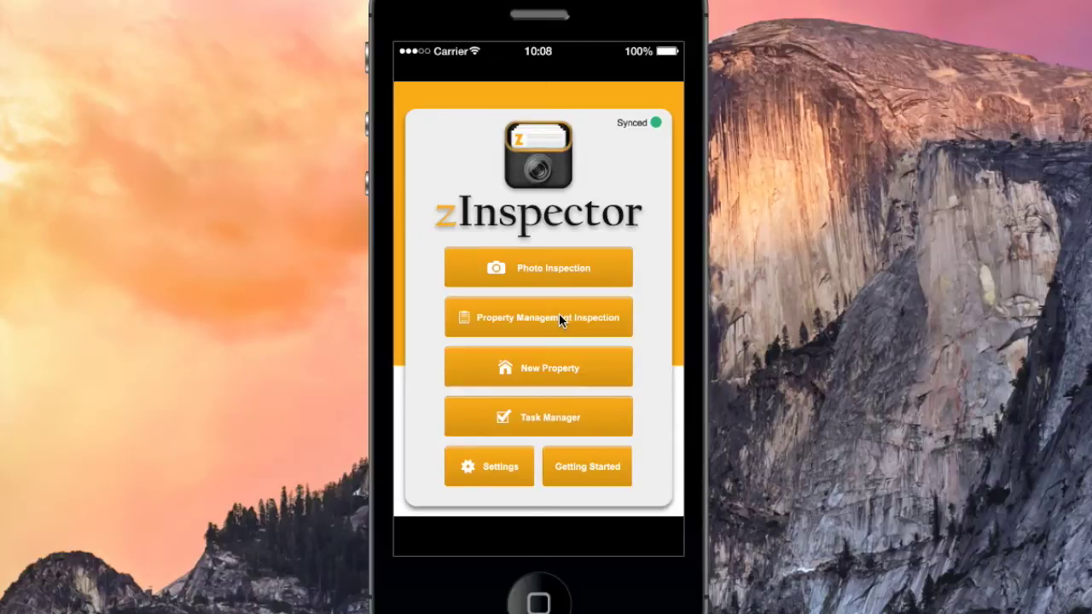
Create a new Full Property and enter its street address, city and postal code
{"action": "left_click", "coordinate": [557, 372]}
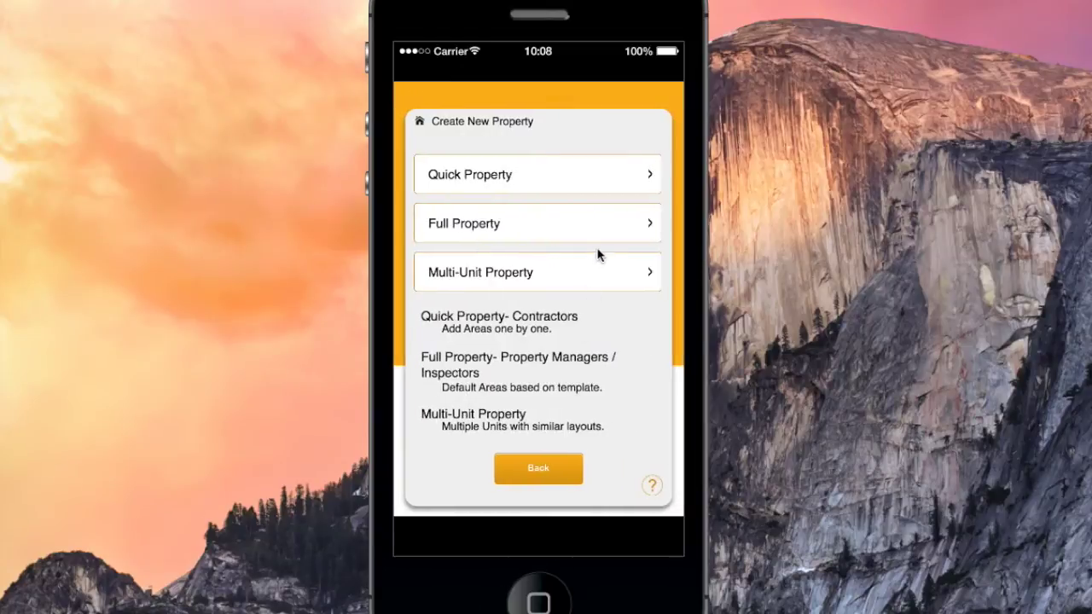
{"action": "left_click", "coordinate": [594, 228]}
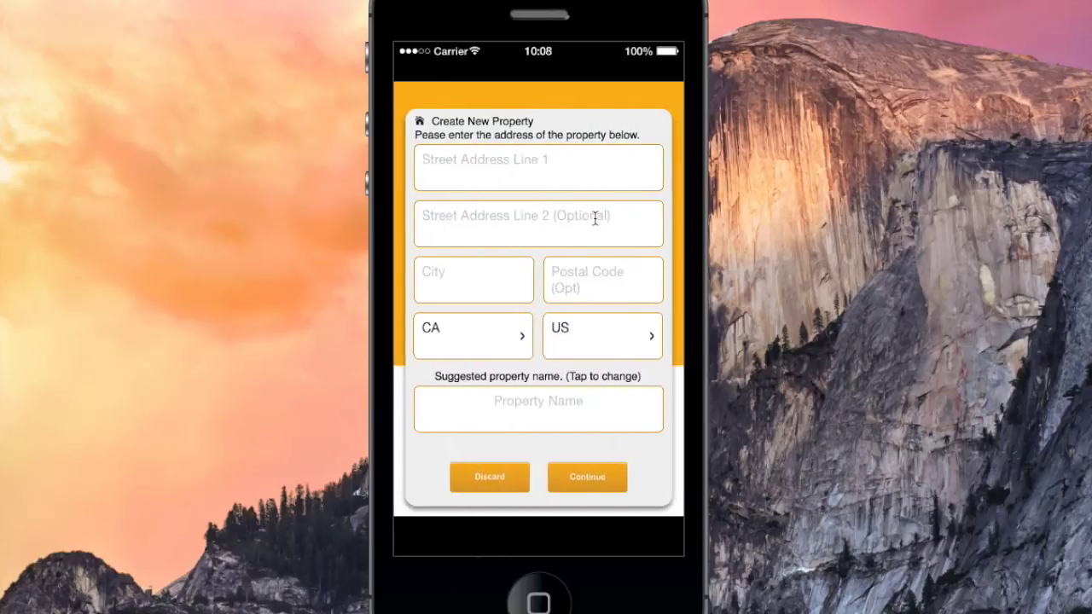
{"action": "left_click", "coordinate": [581, 175]}
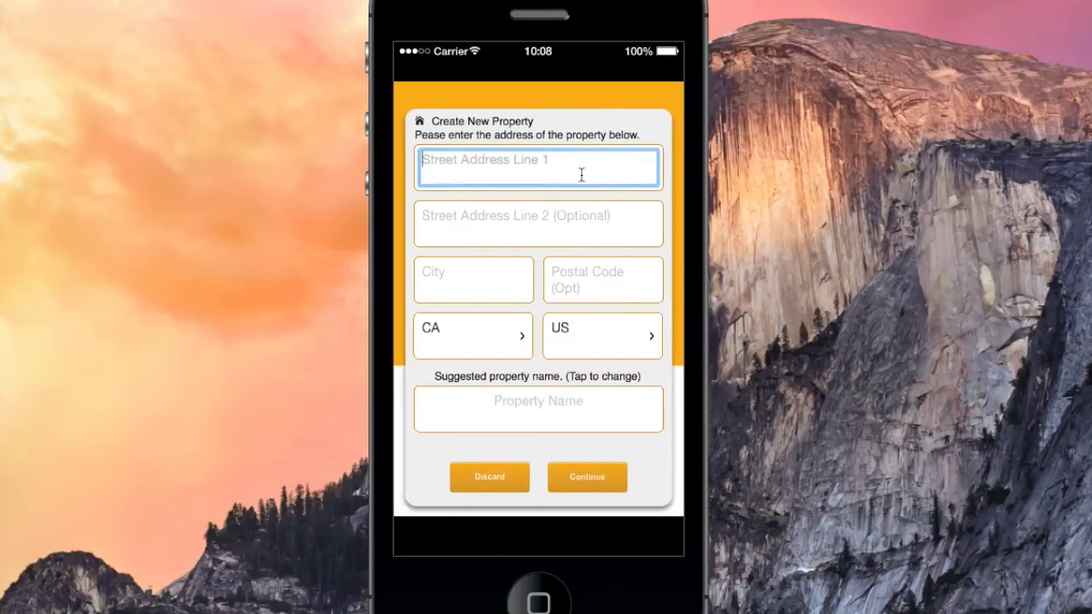
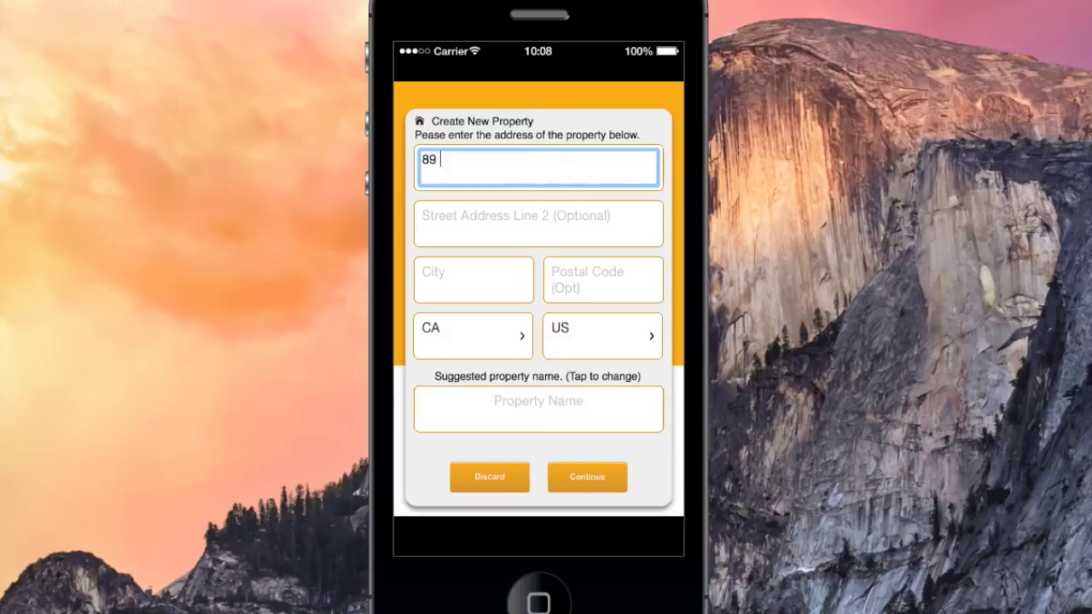
{"action": "left_click", "coordinate": [500, 275]}
{"action": "type", "text": "Sacramento"}
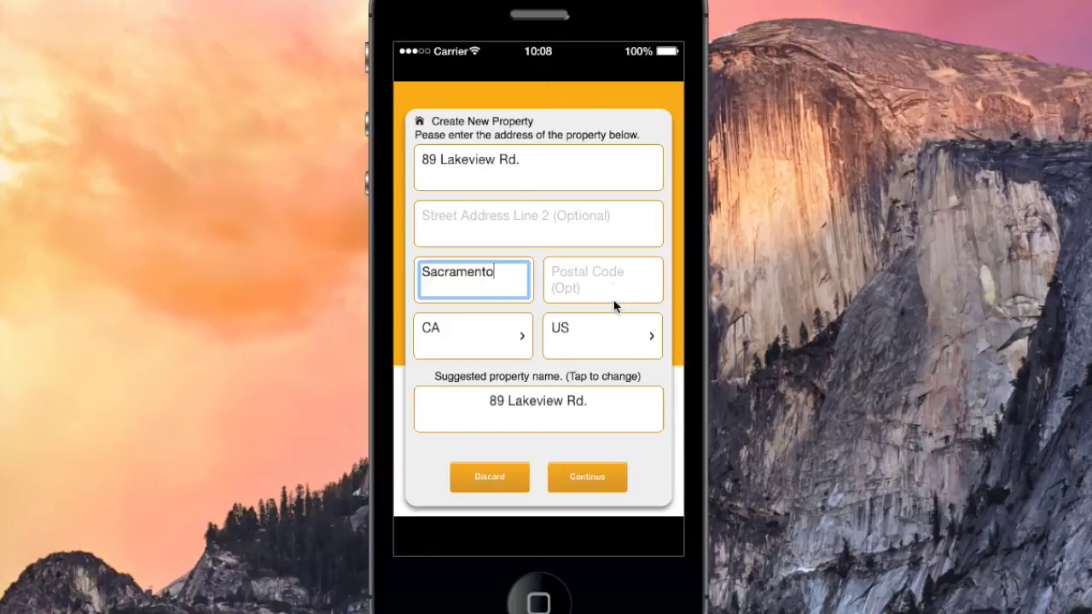
{"action": "left_click", "coordinate": [616, 275]}
{"action": "type", "text": "55555"}
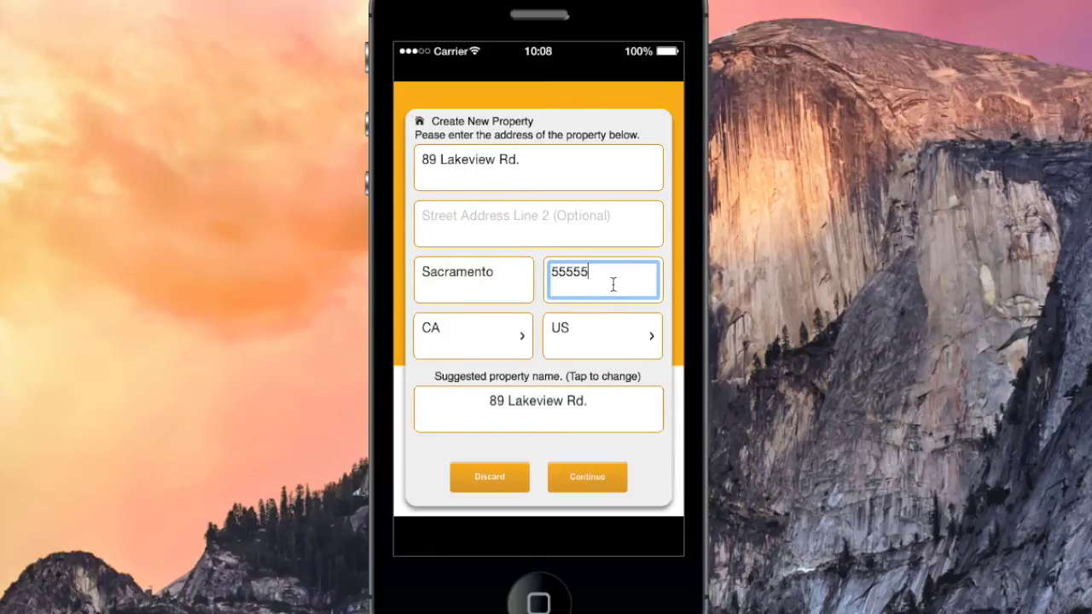
{"action": "left_click", "coordinate": [587, 476]}
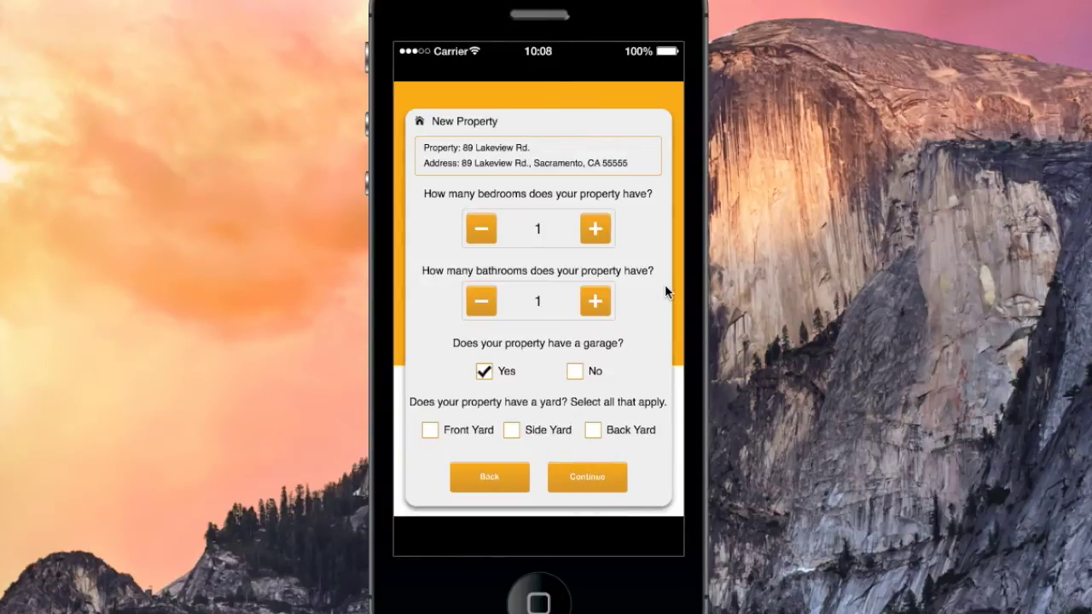
Set the property to 2 bedrooms with no garage to generate its room list
{"action": "left_click", "coordinate": [597, 223]}
{"action": "left_click", "coordinate": [579, 372]}
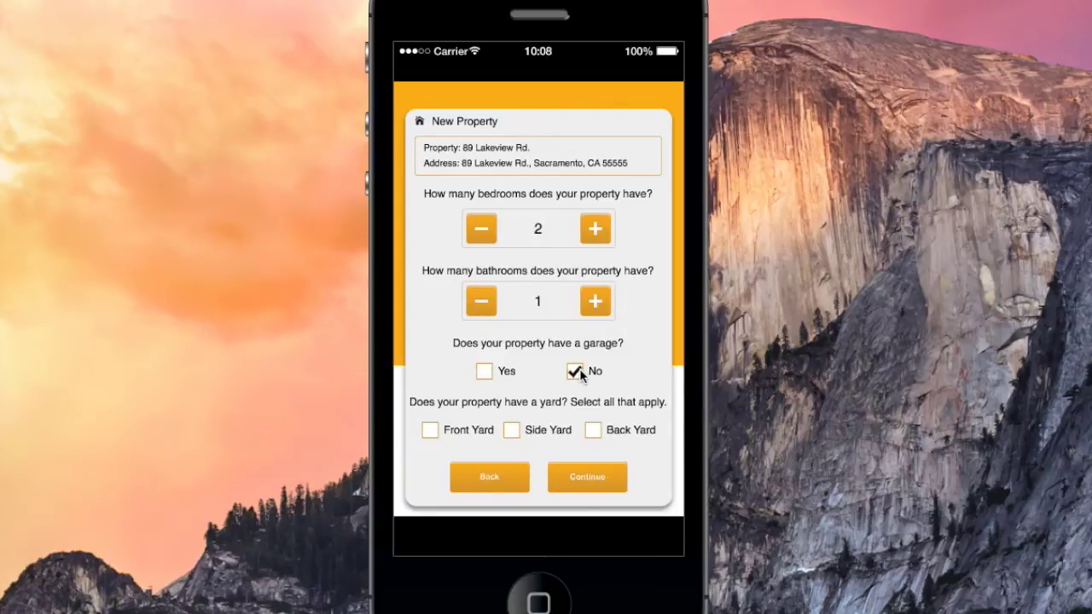
{"action": "left_click", "coordinate": [593, 476]}
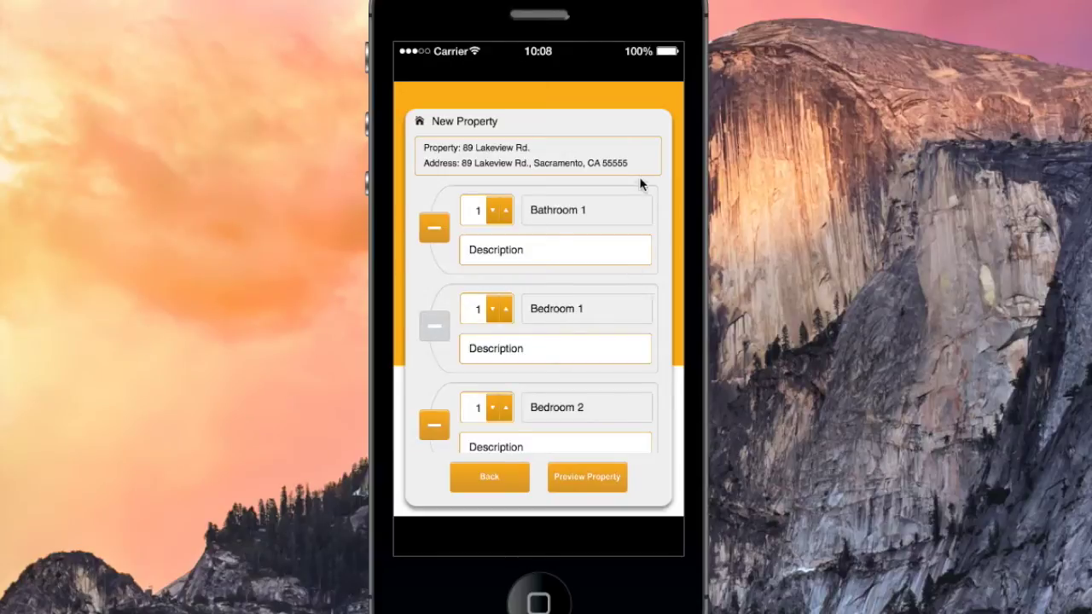
Scroll down to Bedroom 1 and enter 'Master' as its description
{"action": "left_click_drag", "start_coordinate": [642, 281], "coordinate": [644, 69]}
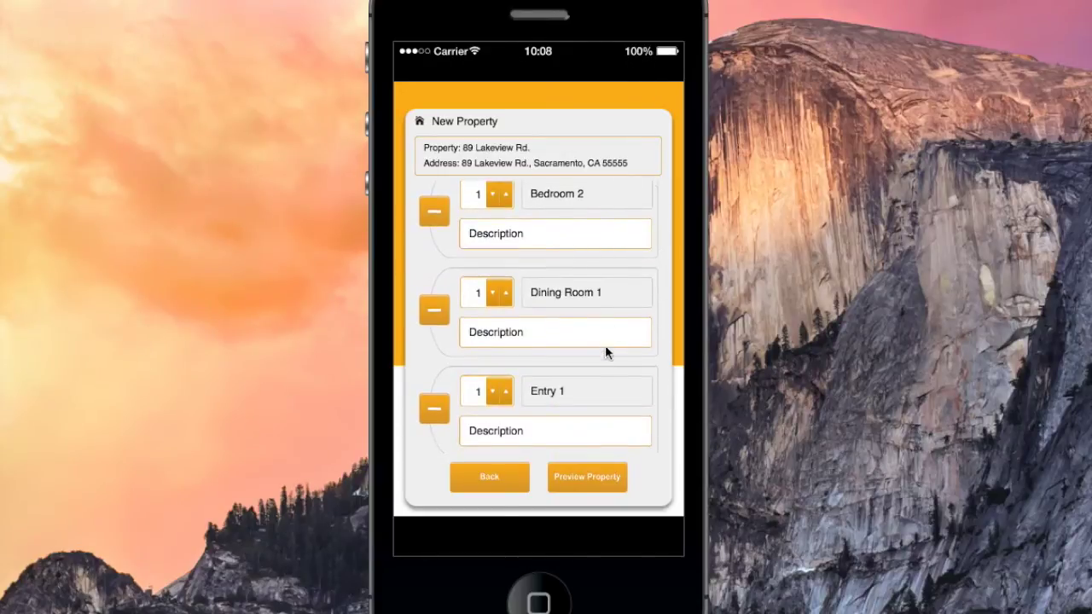
{"action": "left_click_drag", "start_coordinate": [601, 367], "coordinate": [592, 246]}
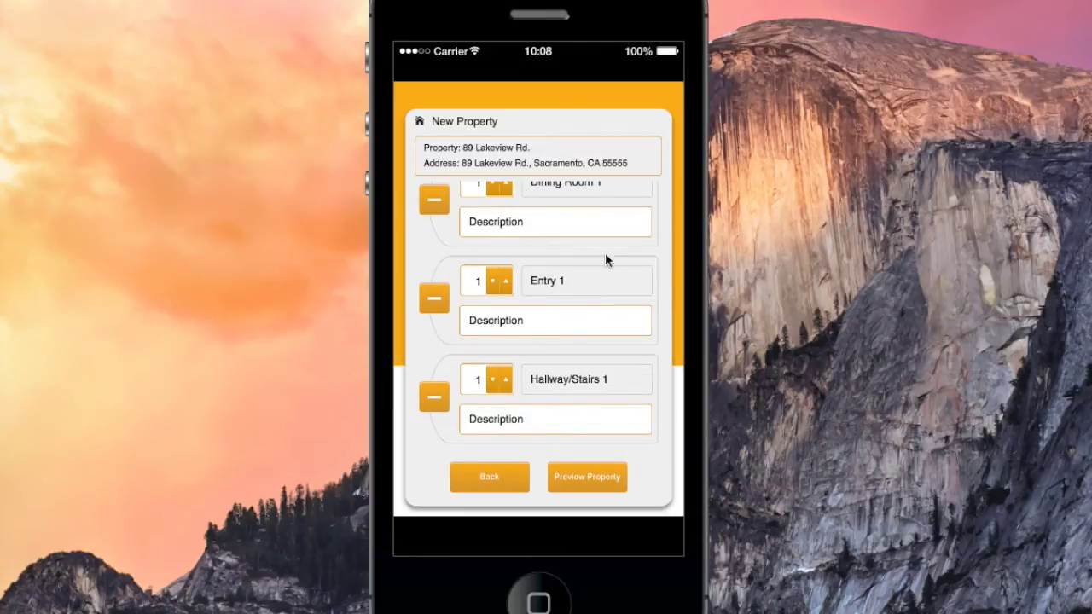
{"action": "left_click_drag", "start_coordinate": [605, 252], "coordinate": [605, 160]}
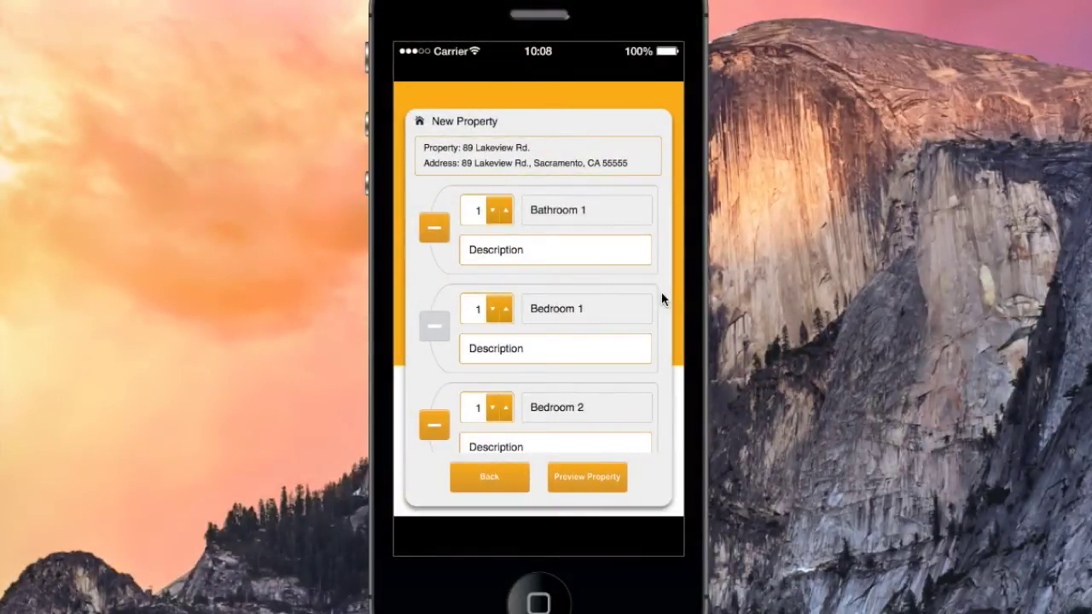
{"action": "left_click", "coordinate": [545, 349]}
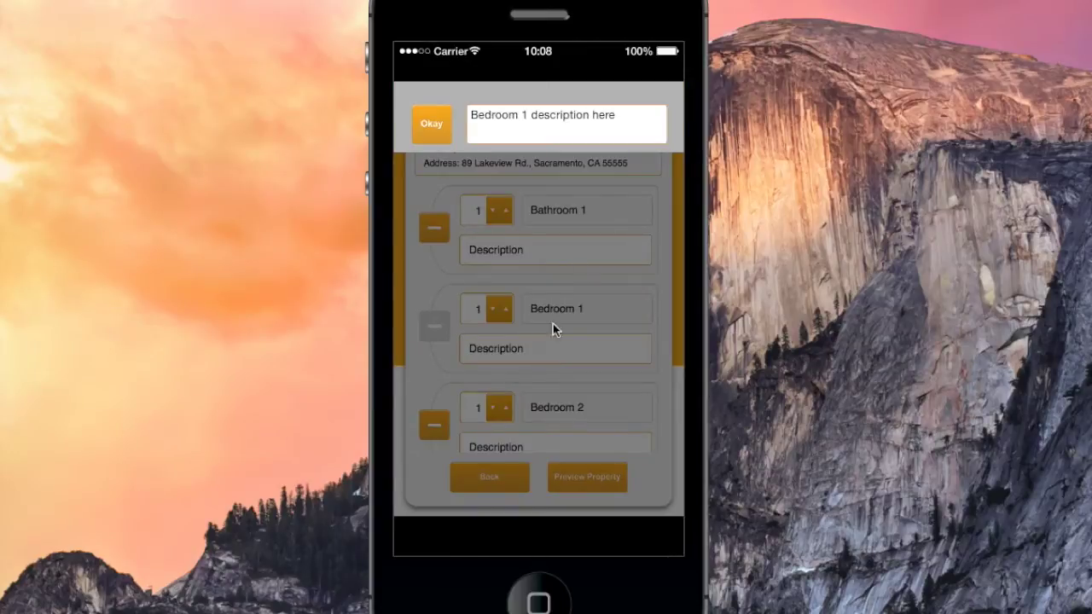
{"action": "left_click", "coordinate": [609, 130]}
{"action": "type", "text": "M"}
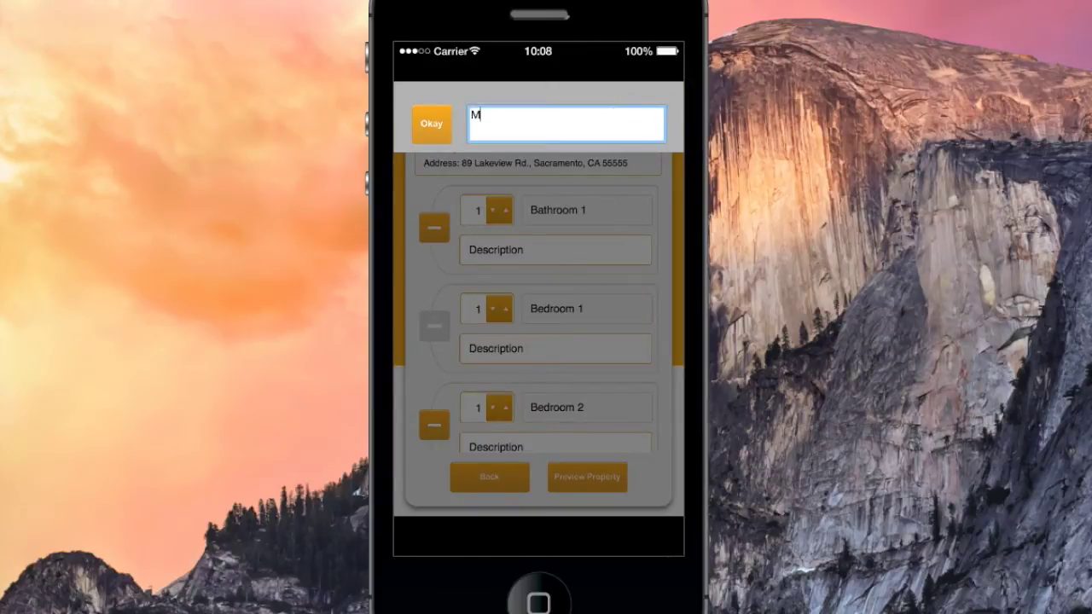
{"action": "type", "text": "aster"}
{"action": "left_click", "coordinate": [427, 135]}
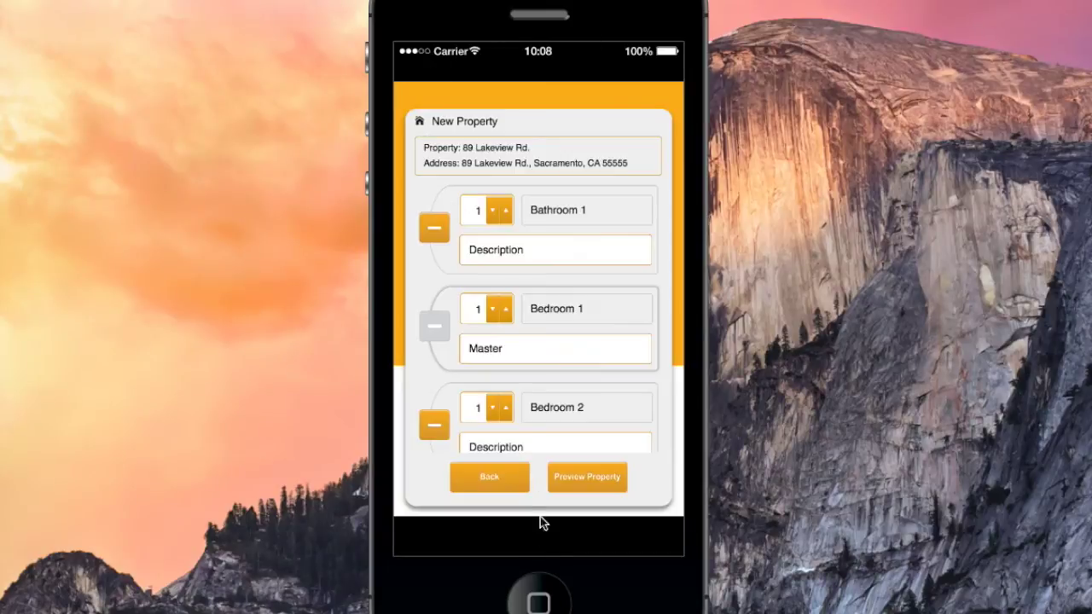
Preview the property's area list and confirm it to create the property
{"action": "left_click", "coordinate": [600, 479]}
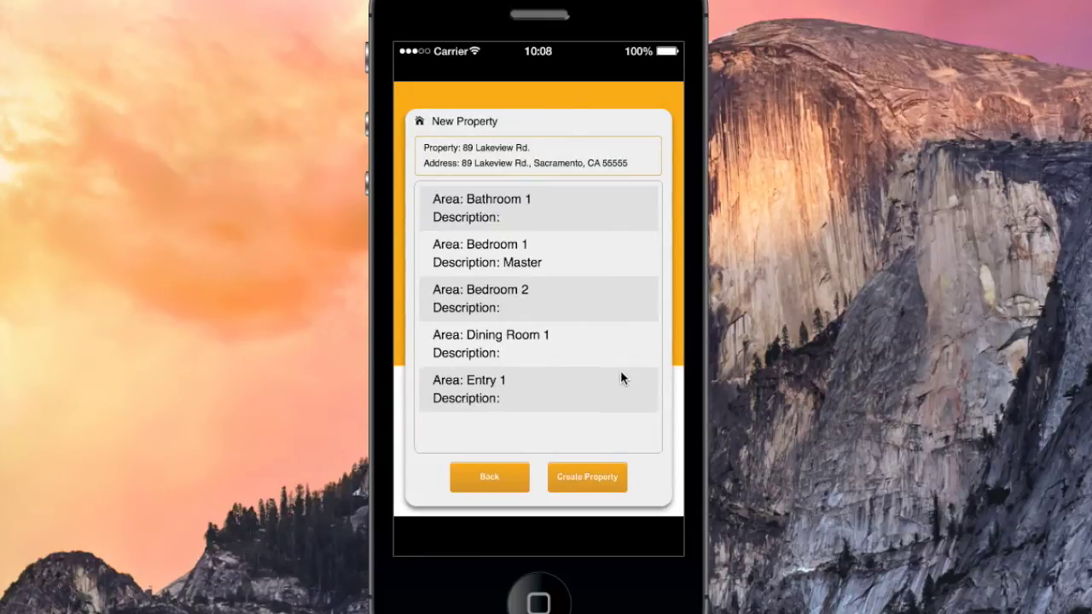
{"action": "left_click_drag", "start_coordinate": [620, 370], "coordinate": [620, 365]}
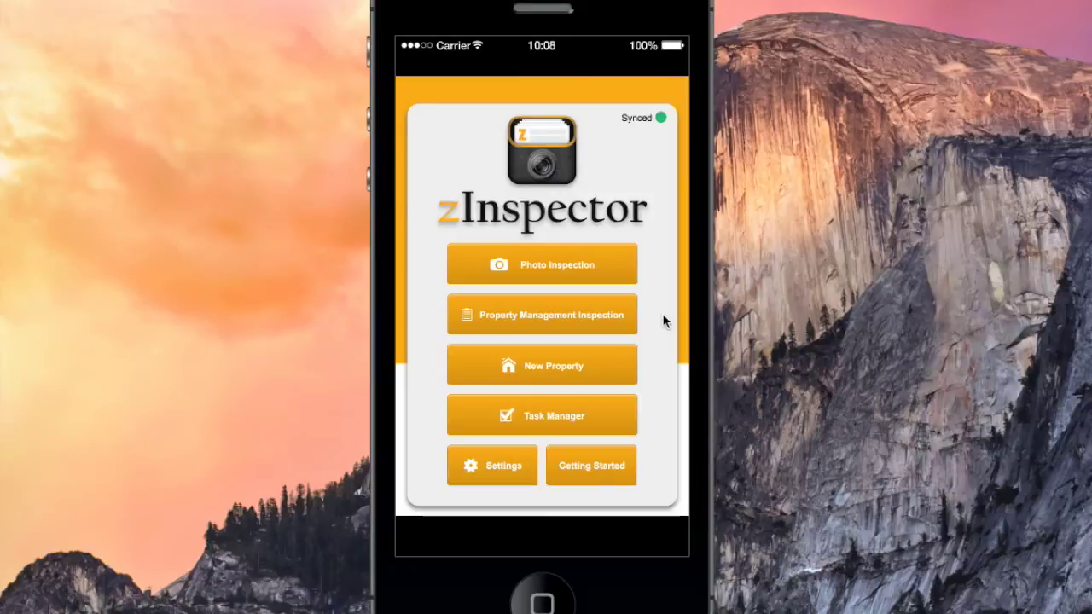
Create a new Move Out inspection for the just-created property from the Property list
{"action": "left_click", "coordinate": [596, 323]}
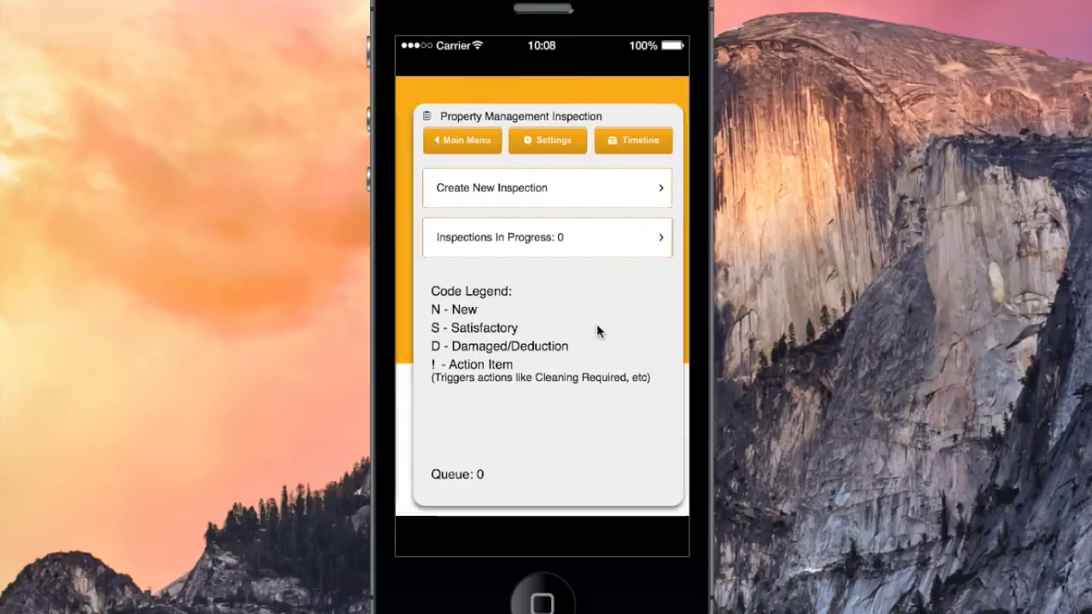
{"action": "left_click", "coordinate": [587, 196]}
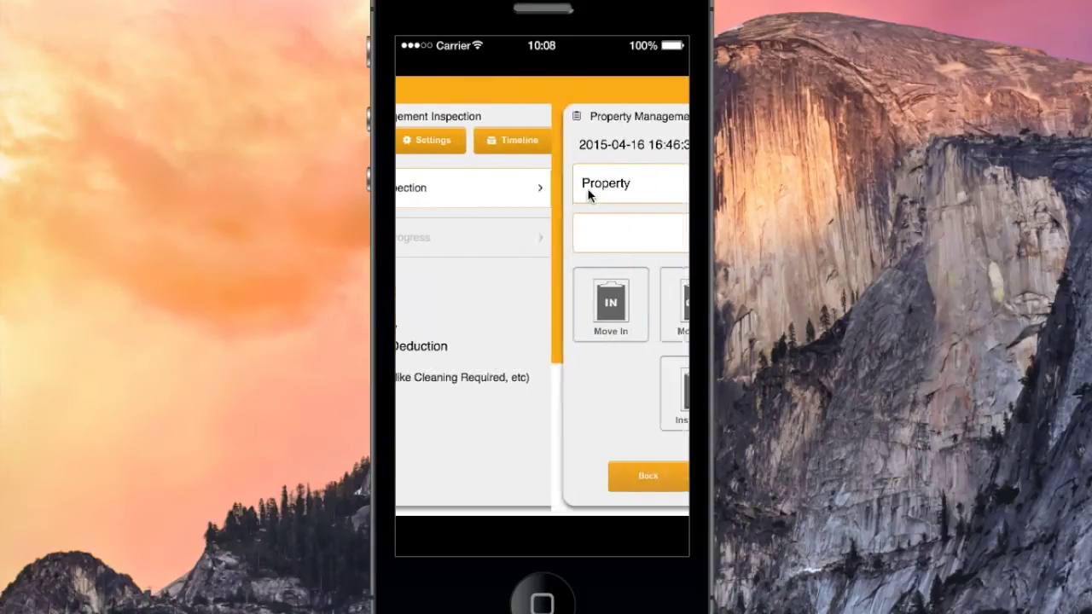
{"action": "left_click", "coordinate": [588, 192]}
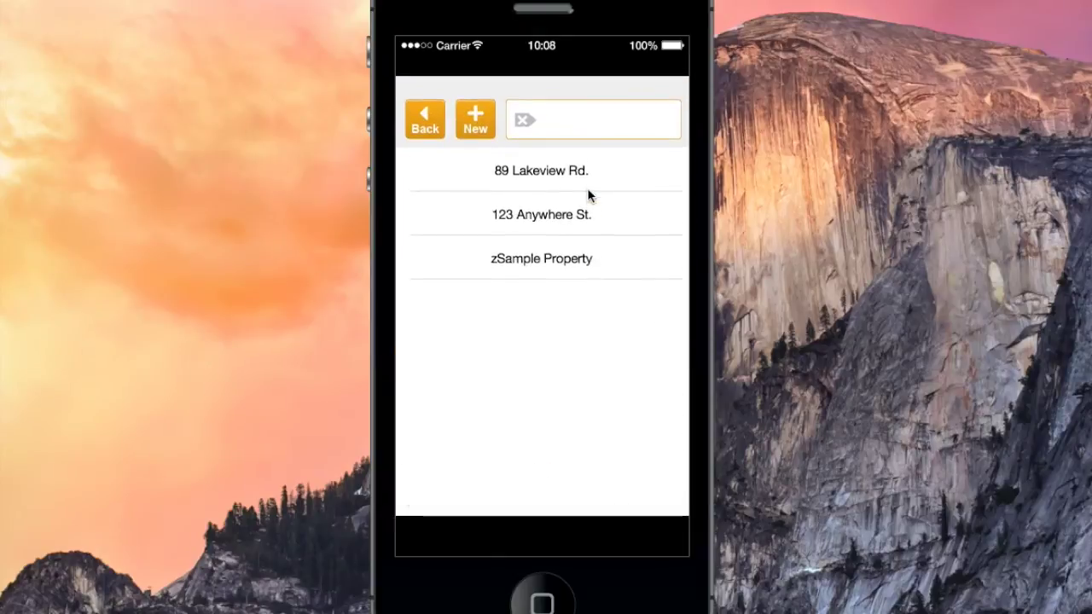
{"action": "left_click", "coordinate": [584, 179]}
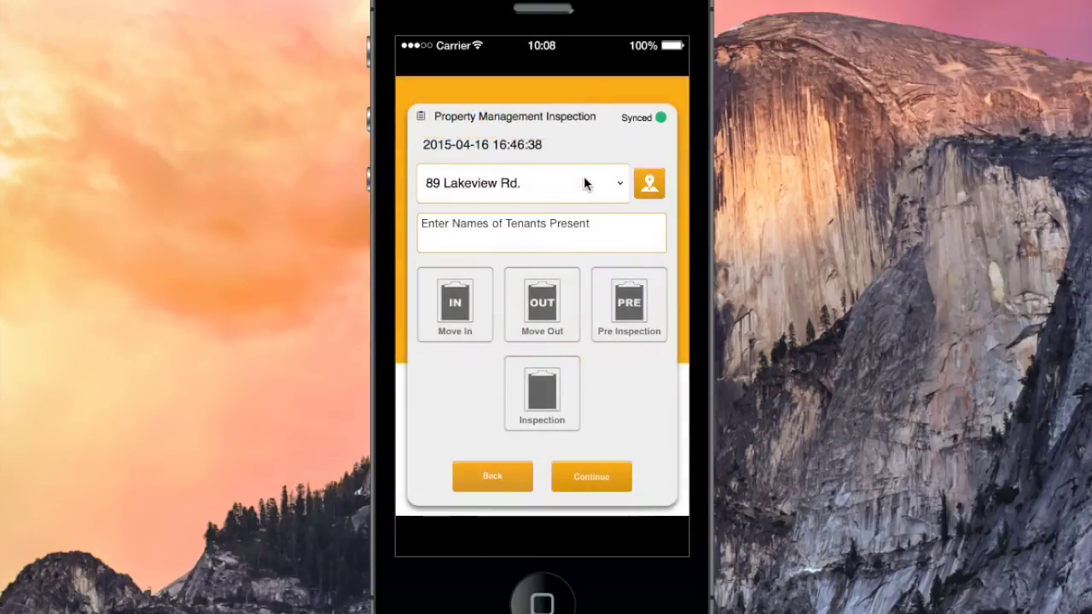
{"action": "left_click", "coordinate": [550, 309]}
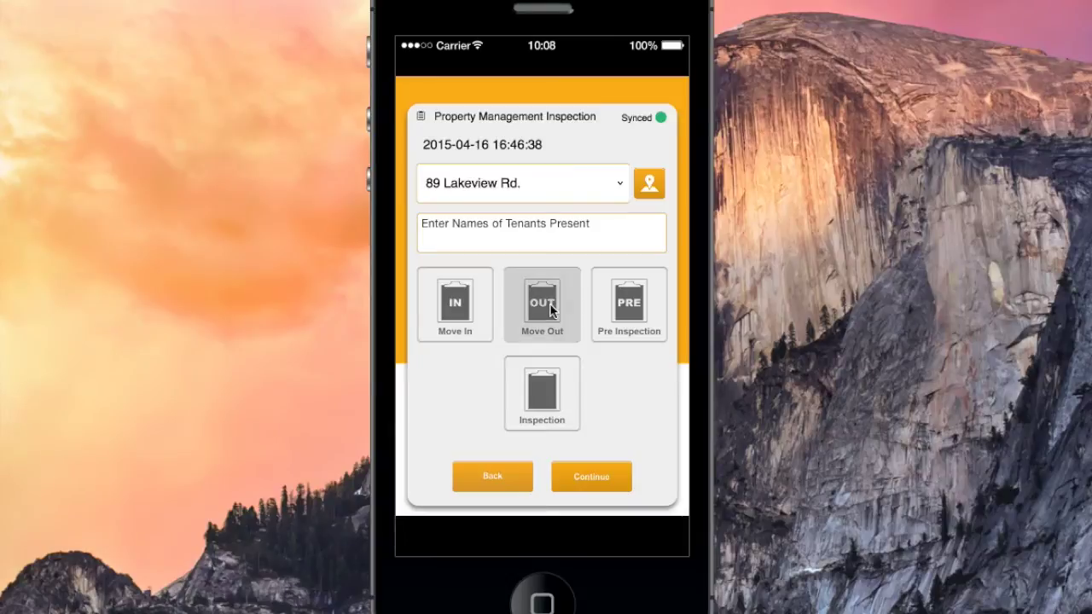
{"action": "left_click", "coordinate": [581, 483]}
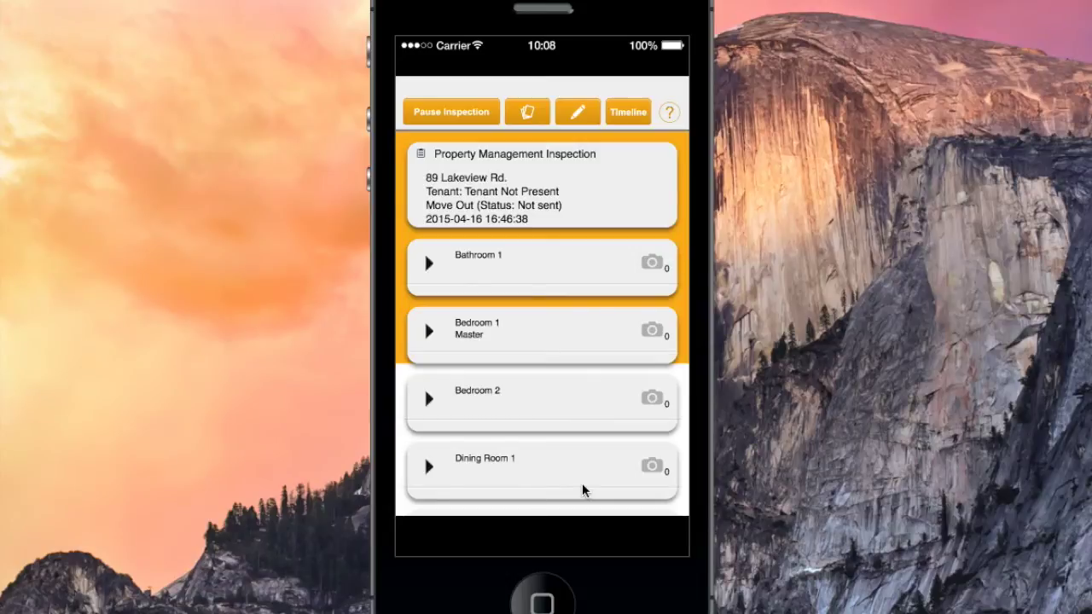
Expand Bathroom 1 and mark the Exhaust Fan and Sink/Faucet as Damaged (D)
{"action": "left_click", "coordinate": [429, 265]}
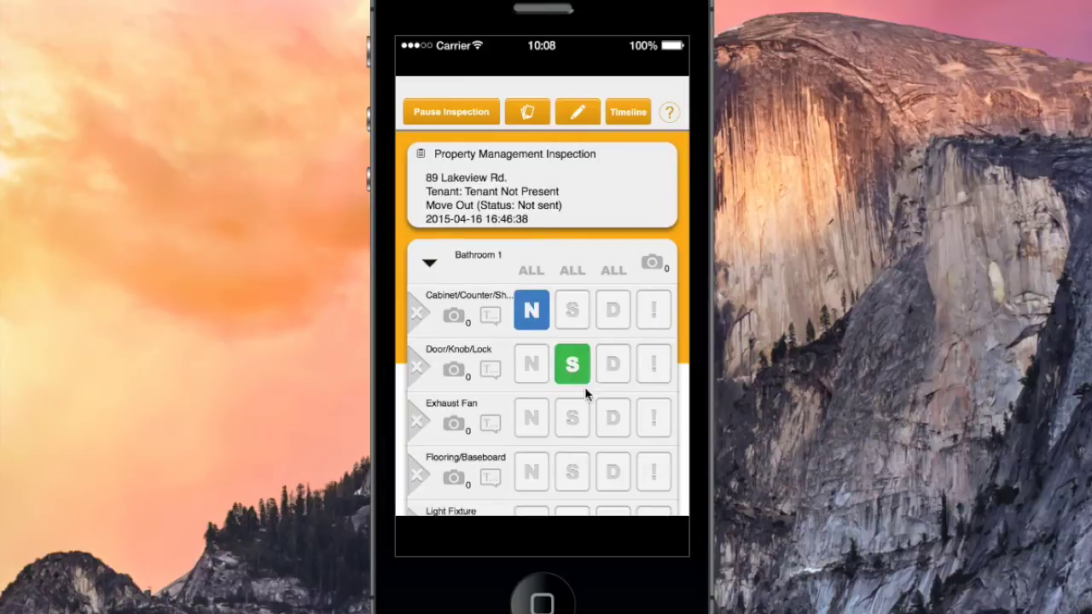
{"action": "left_click", "coordinate": [612, 421]}
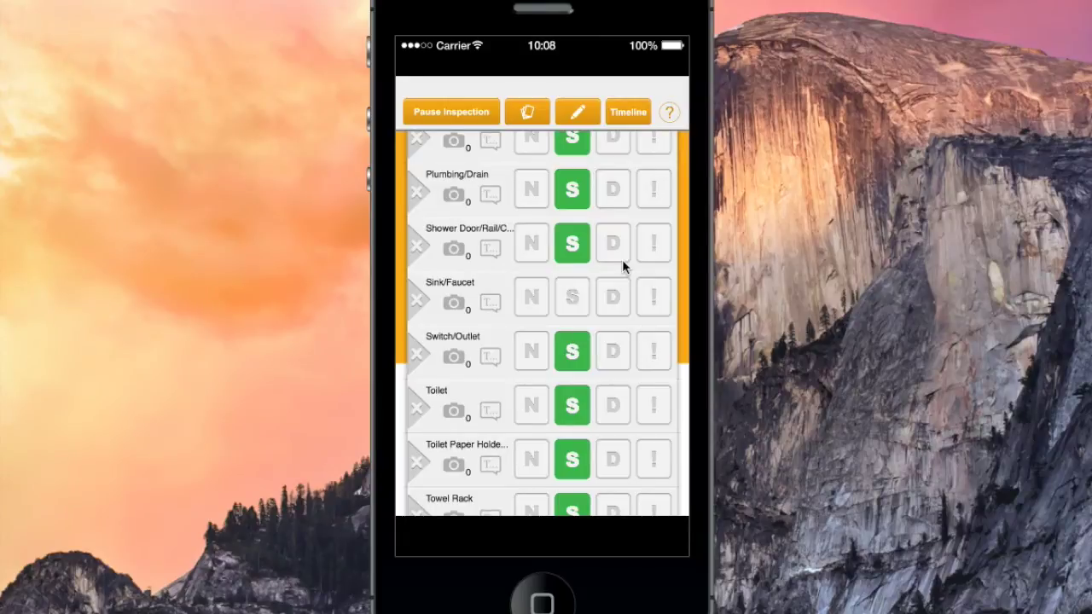
{"action": "left_click", "coordinate": [613, 299]}
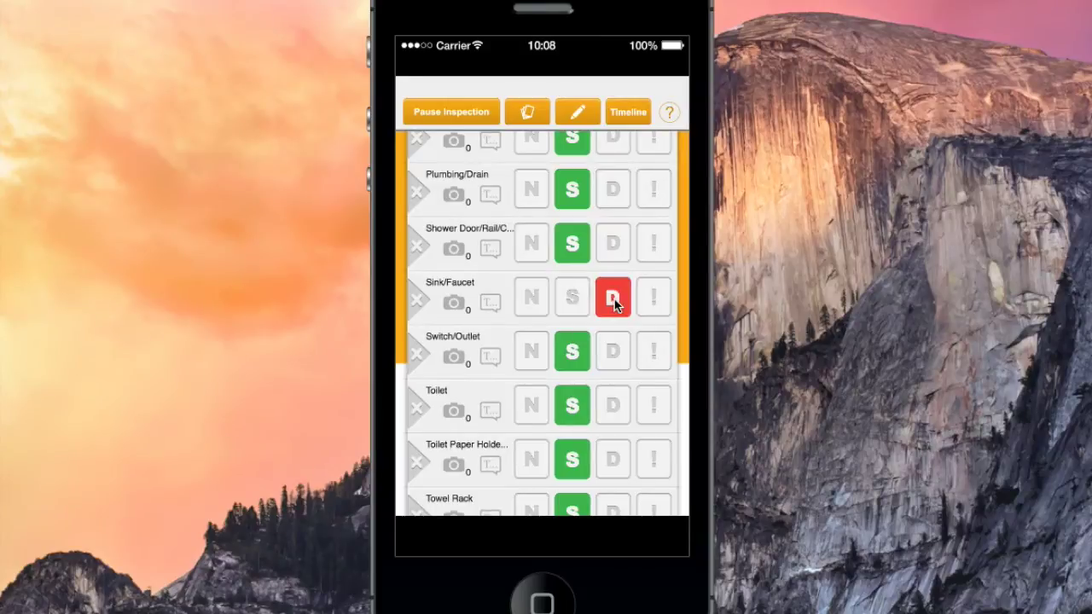
Flag the Sink/Faucet as Repairs Required at priority level 3
{"action": "left_click", "coordinate": [654, 298]}
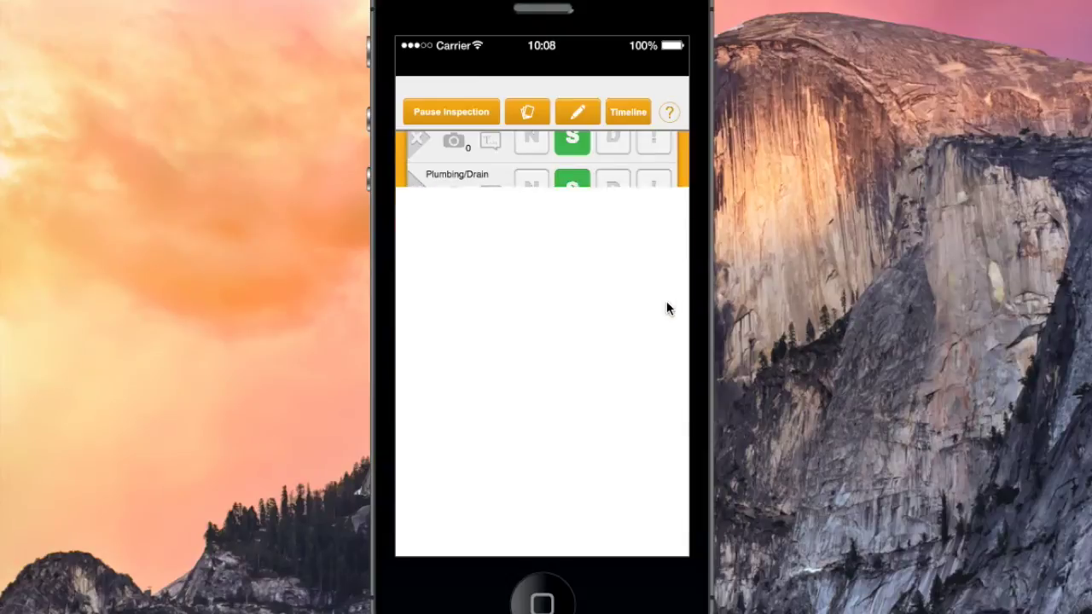
{"action": "scroll", "coordinate": [606, 281], "scroll_direction": "down", "scroll_amount": 3}
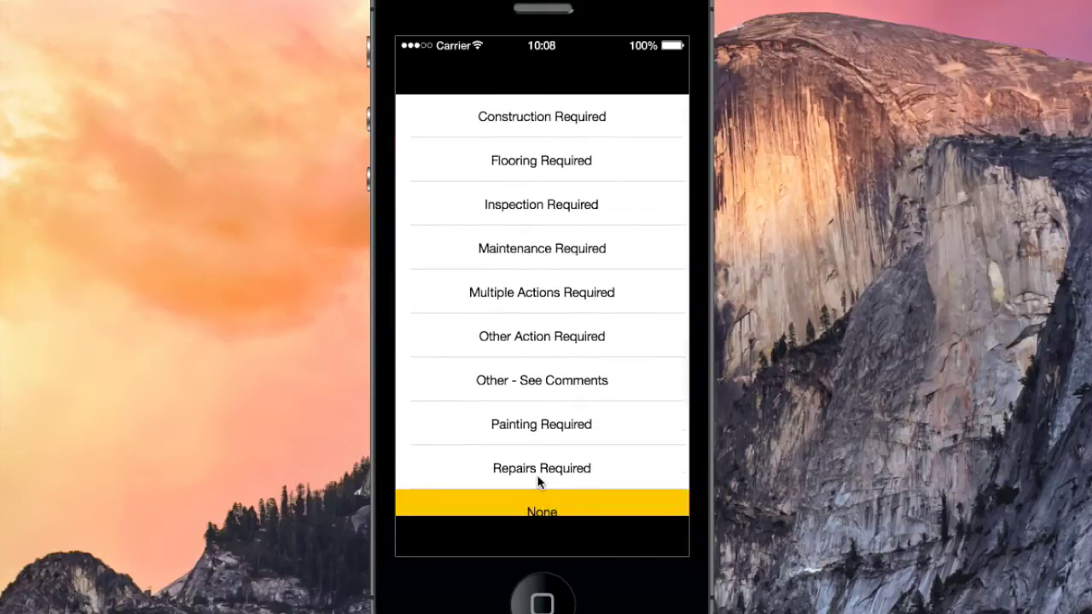
{"action": "left_click", "coordinate": [537, 478]}
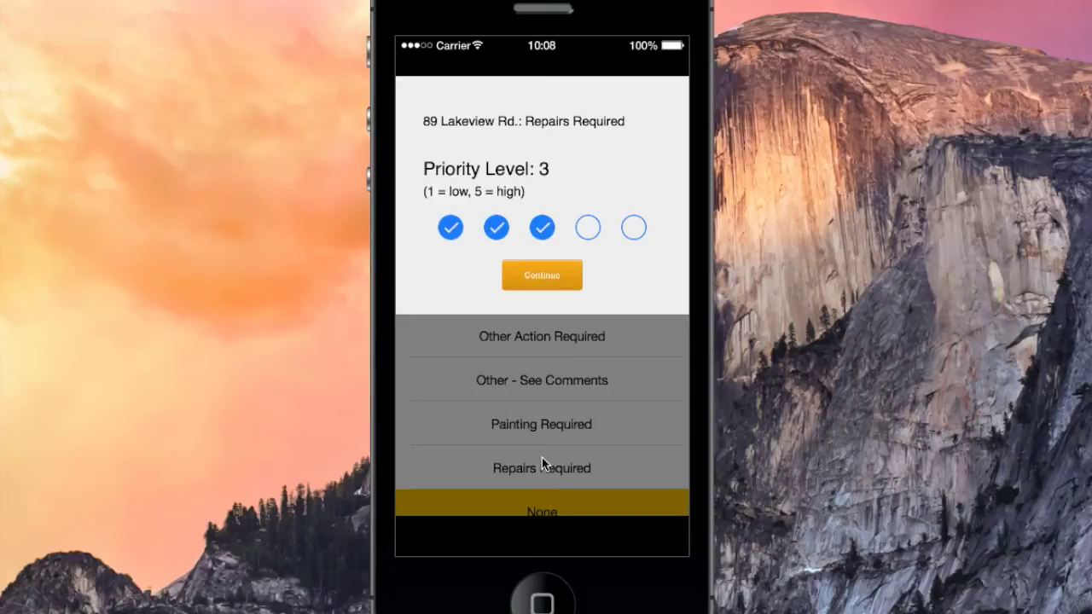
{"action": "left_click", "coordinate": [556, 277]}
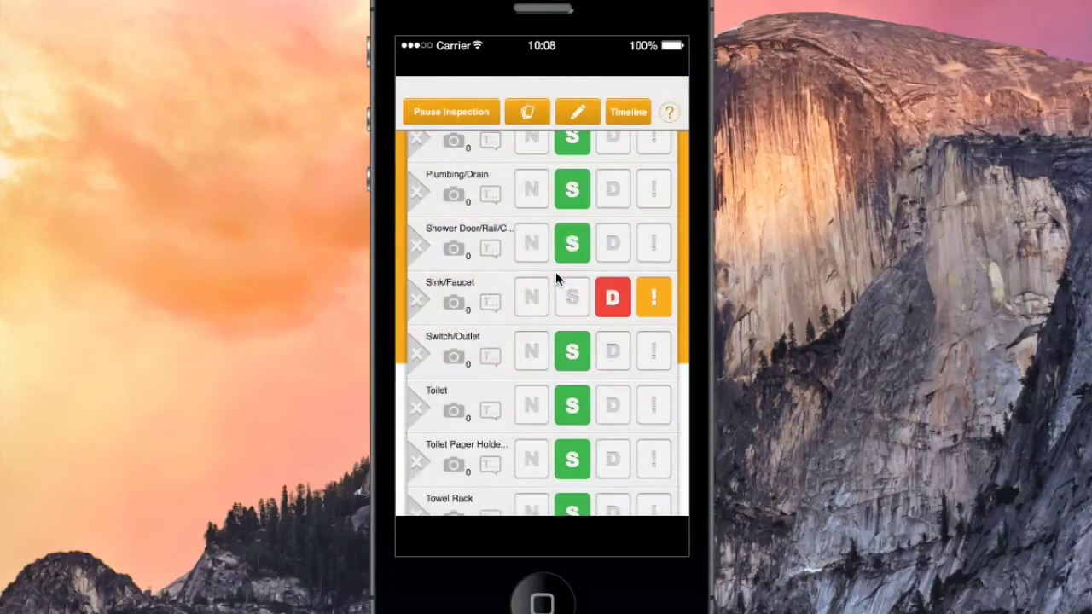
{"action": "left_click", "coordinate": [489, 310]}
Add the comment 'Sink has a steady leak' to the Sink/Faucet item
{"action": "left_click", "coordinate": [588, 111]}
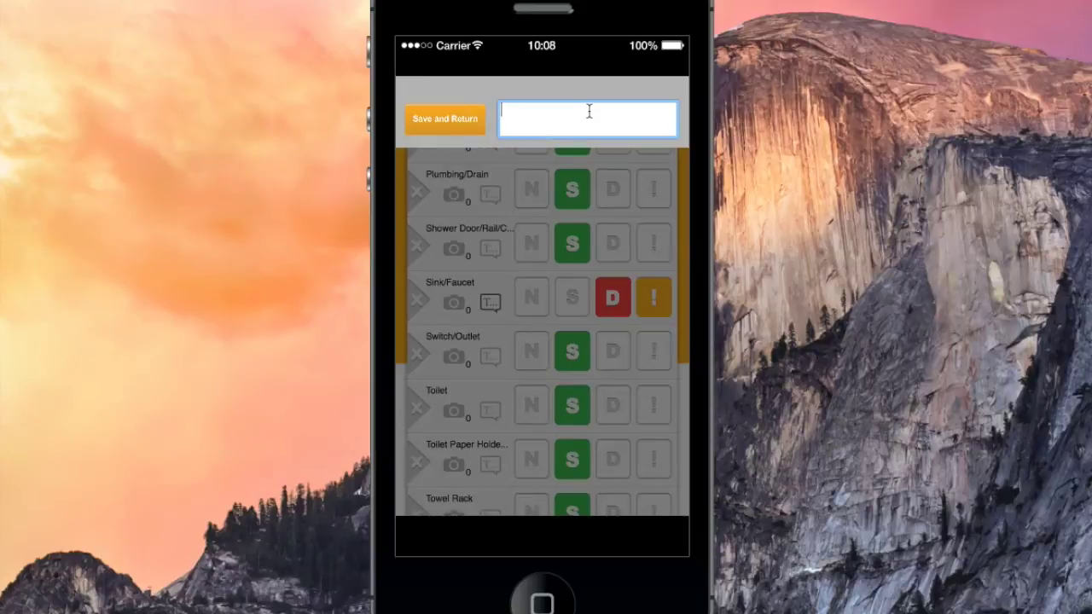
{"action": "type", "text": "Sink has a steady leak"}
{"action": "left_click", "coordinate": [435, 128]}
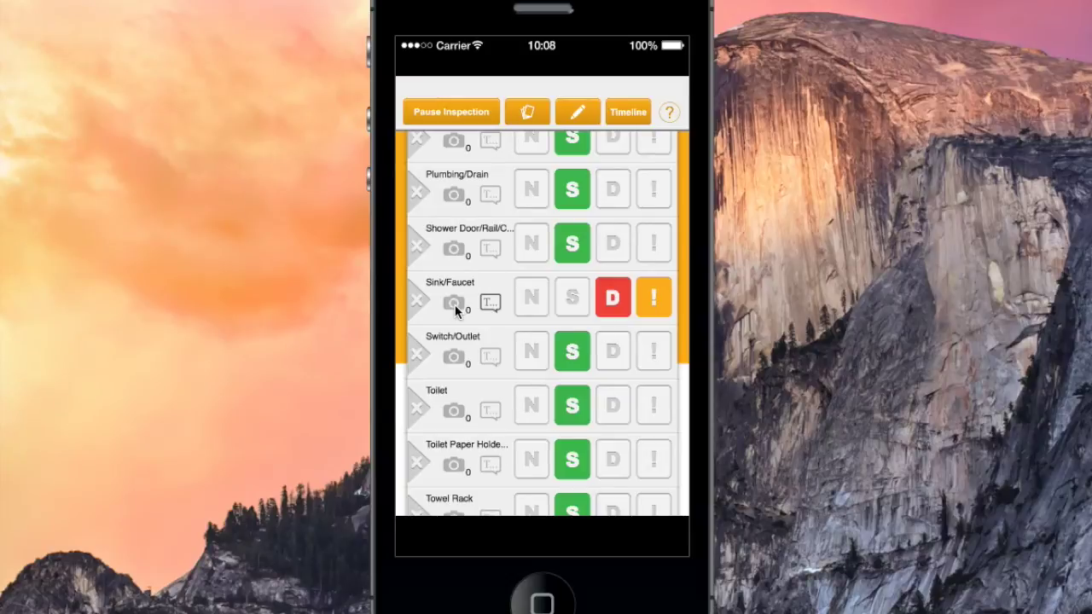
{"action": "left_click", "coordinate": [455, 305]}
Attach IMG_20150326_113031.jpg as the Sink/Faucet photo
{"action": "left_click", "coordinate": [429, 47]}
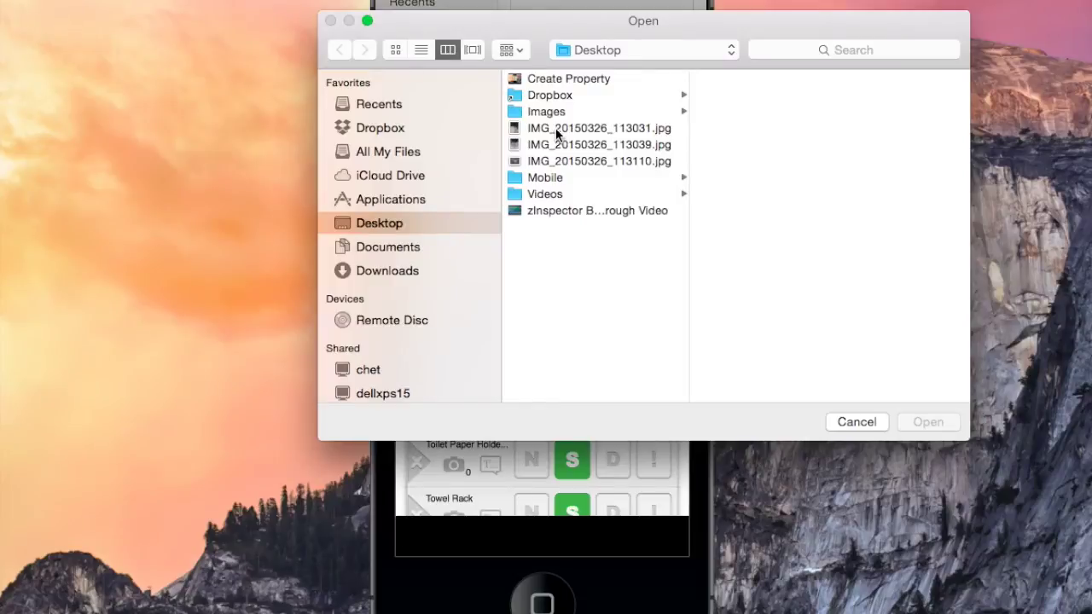
{"action": "double_click", "coordinate": [555, 128]}
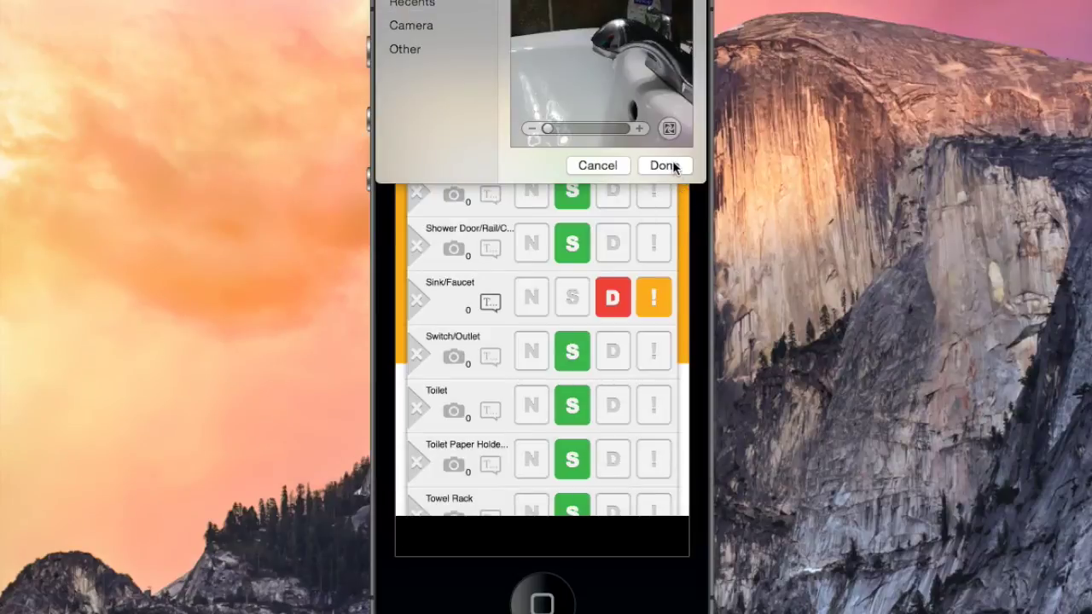
{"action": "left_click", "coordinate": [665, 165]}
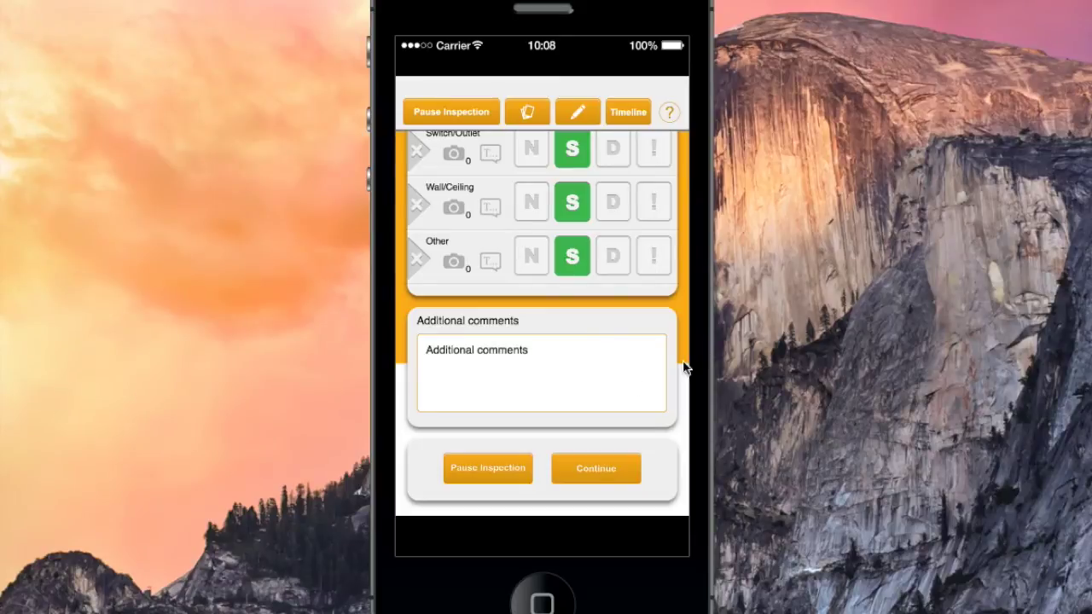
Enter 'Bathroom sink has leak in need of repairs. Rest of property is satisfactory' as additional comments
{"action": "left_click", "coordinate": [595, 387]}
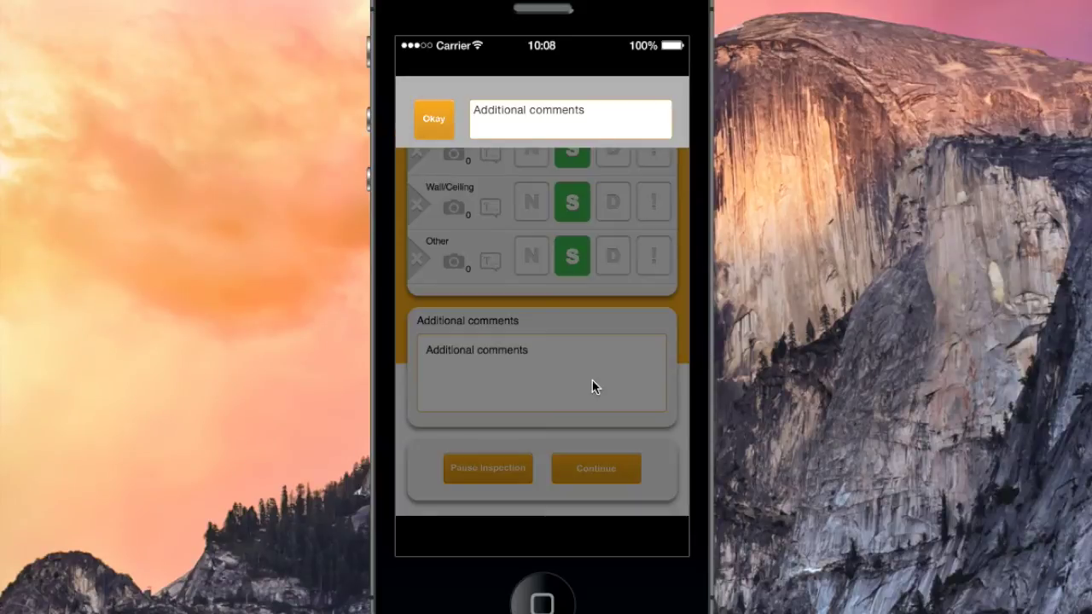
{"action": "left_click", "coordinate": [609, 114]}
{"action": "type", "text": "Ba"}
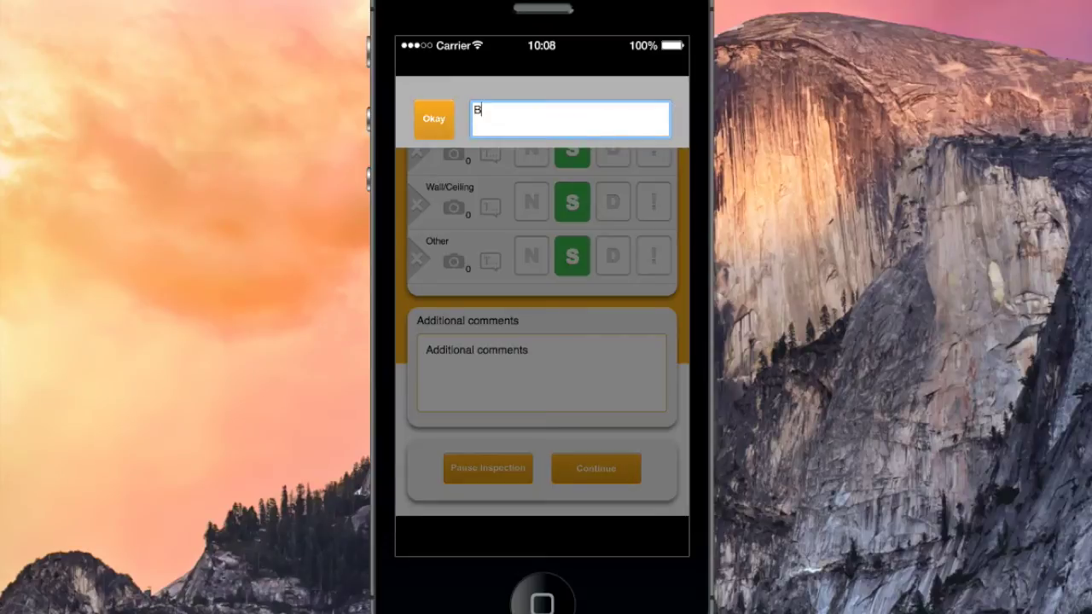
{"action": "type", "text": "throom sink has leak in ne"}
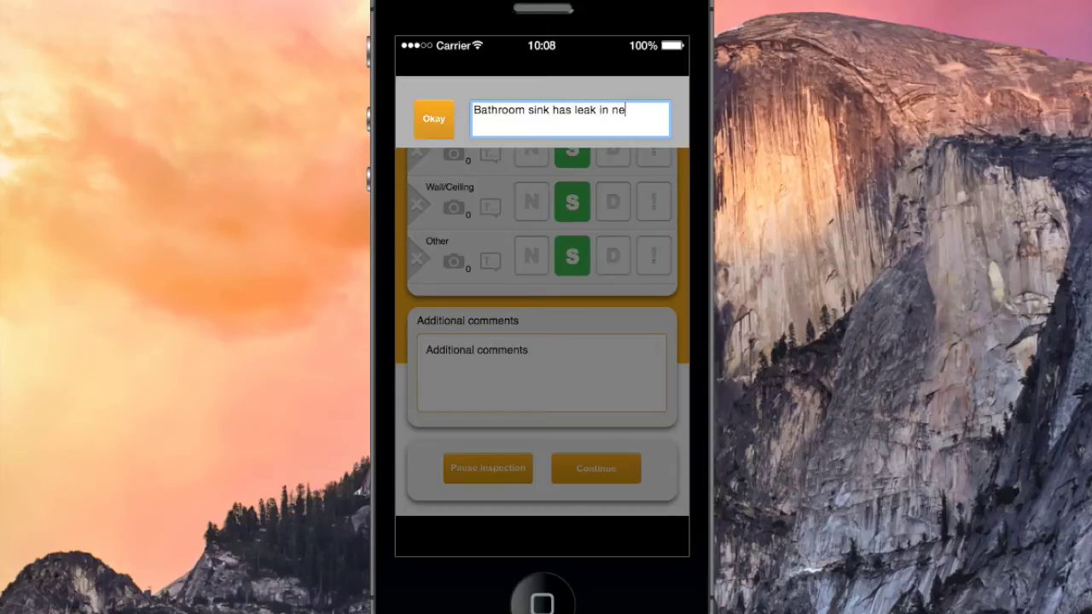
{"action": "type", "text": "ed of repairs. R"}
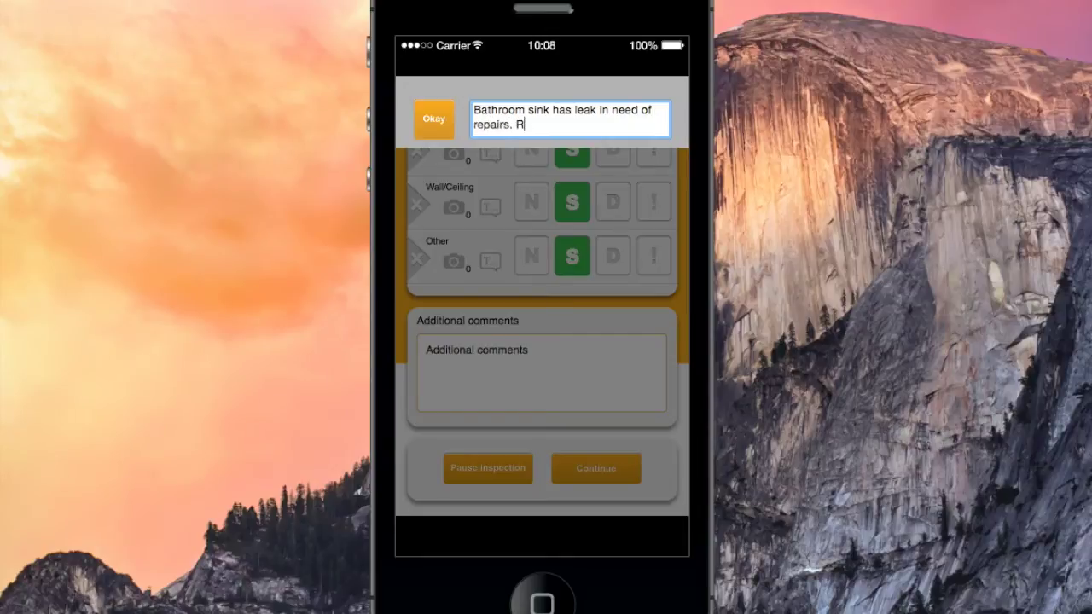
{"action": "type", "text": "est of property is sa"}
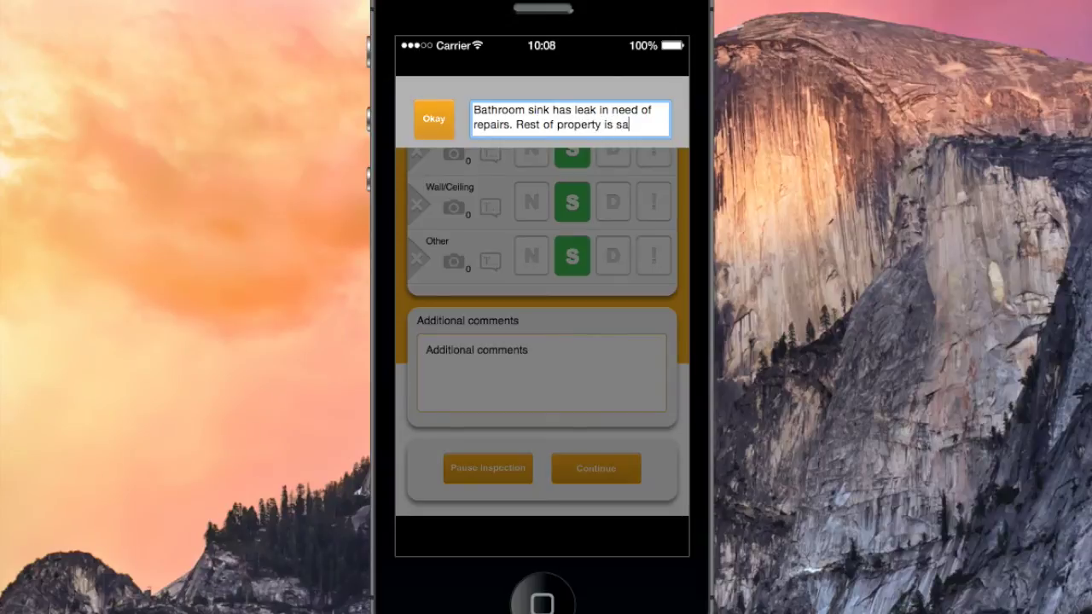
{"action": "type", "text": "tisfactory"}
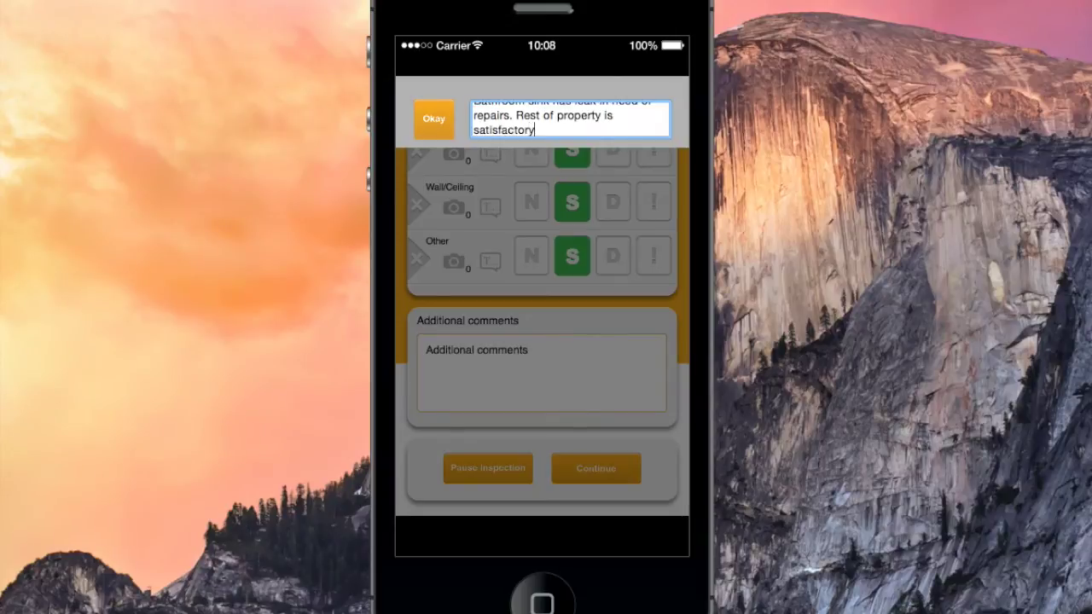
{"action": "left_click", "coordinate": [420, 121]}
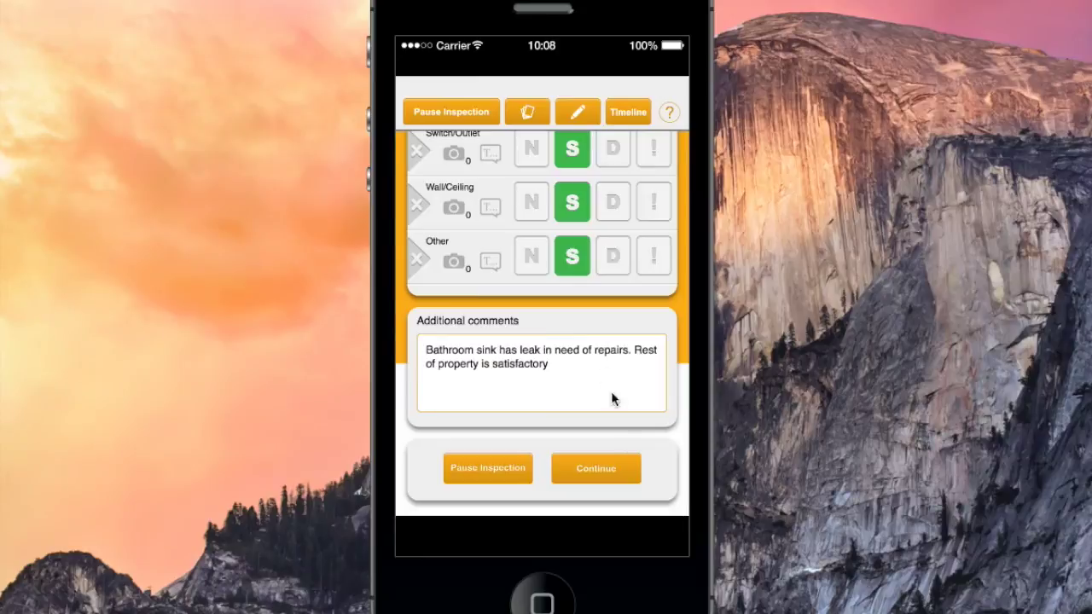
On the final page, add the support e-mail address as an extra report recipient, require the inspector signature, and submit
{"action": "left_click", "coordinate": [608, 471]}
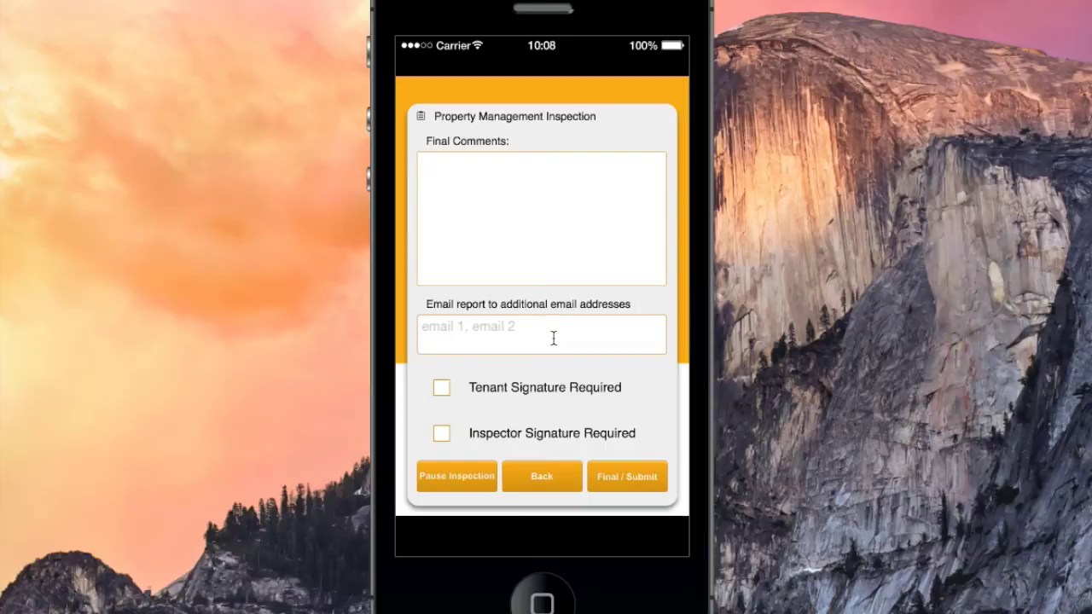
{"action": "left_click", "coordinate": [554, 338]}
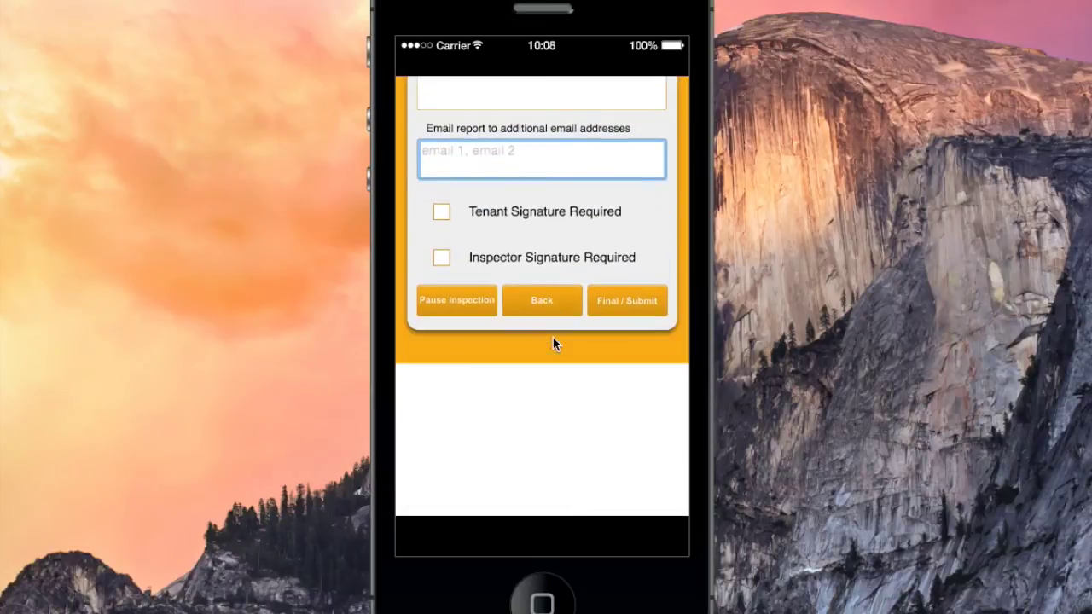
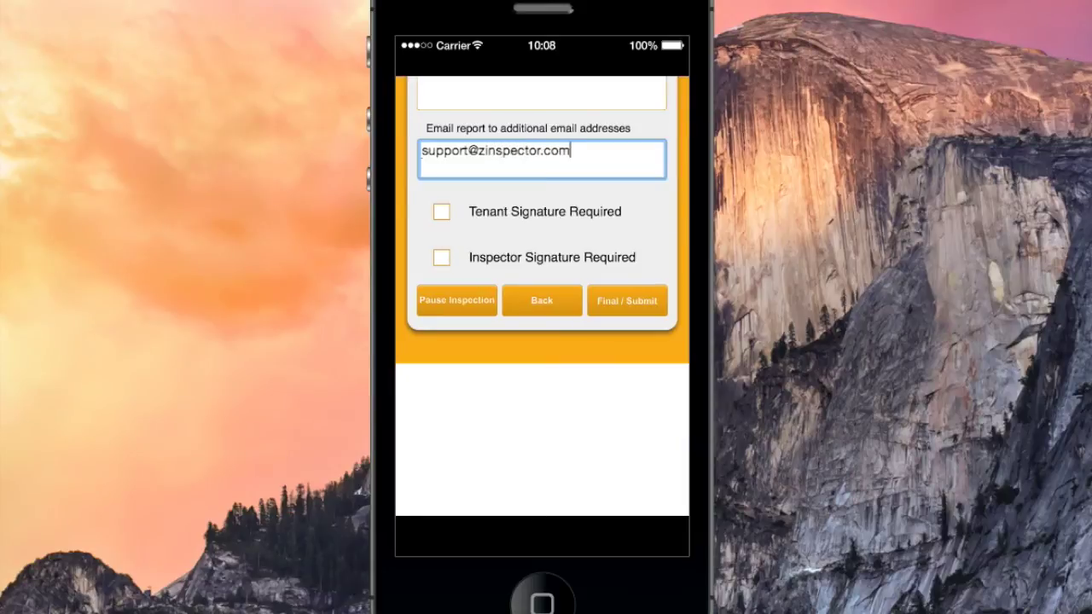
{"action": "left_click", "coordinate": [525, 379]}
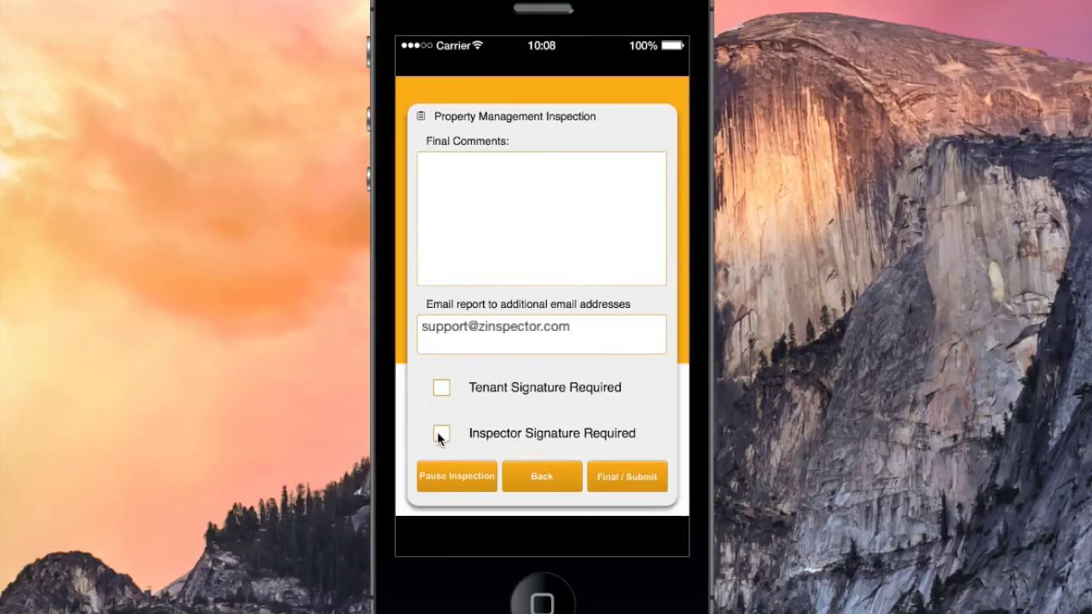
{"action": "left_click", "coordinate": [441, 435]}
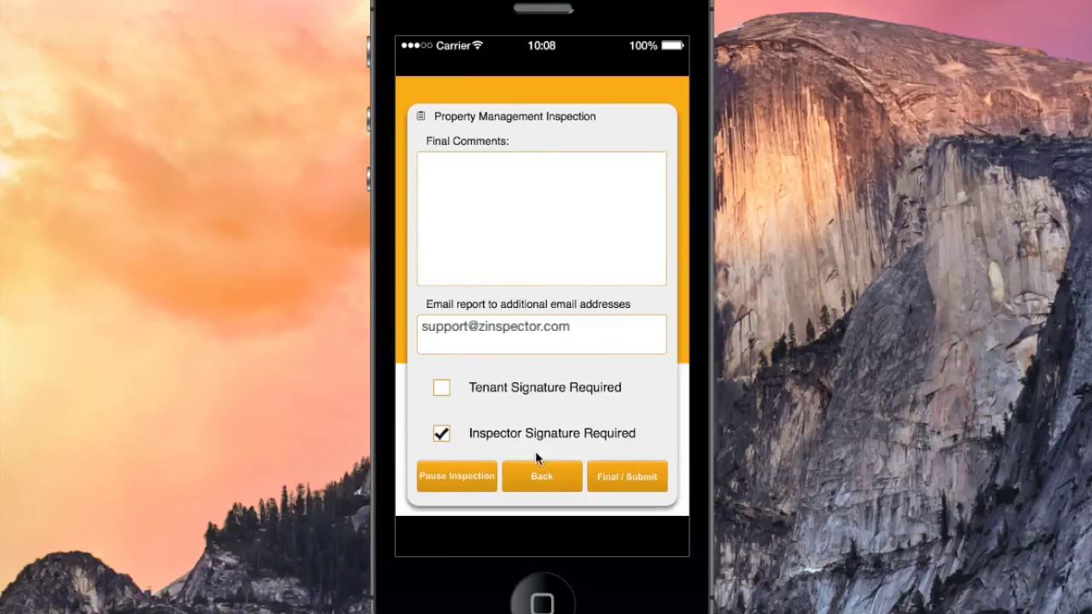
{"action": "left_click", "coordinate": [633, 479]}
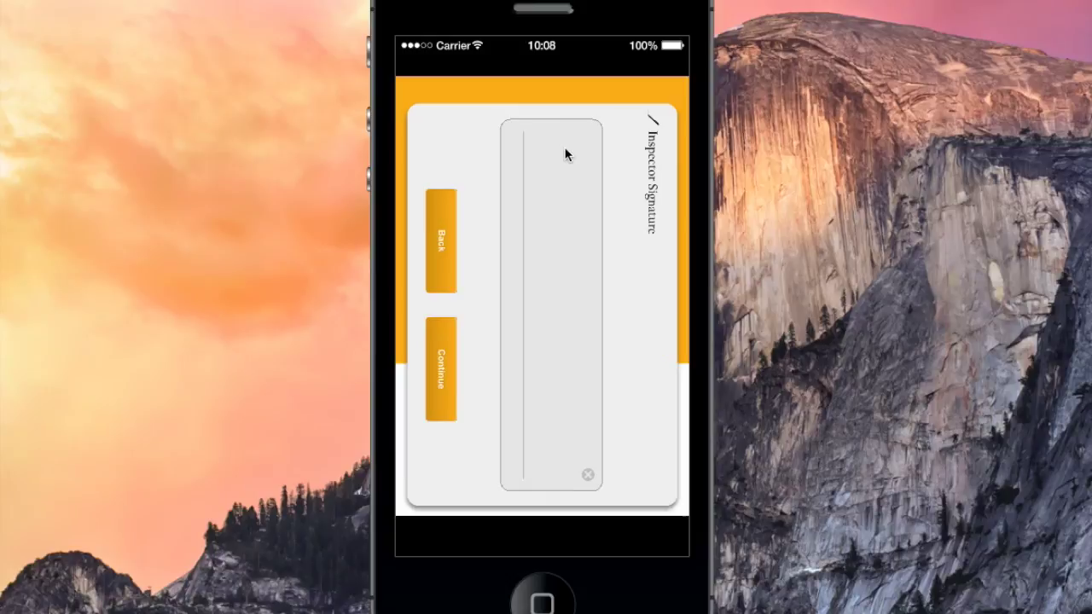
Draw the inspector's signature on the pad and accept it to complete the inspection
{"action": "mouse_move", "coordinate": [538, 150]}
{"action": "left_mouse_down"}
{"action": "mouse_move", "coordinate": [567, 280]}
{"action": "mouse_move", "coordinate": [568, 407]}
{"action": "mouse_move", "coordinate": [544, 466]}
{"action": "left_mouse_up"}
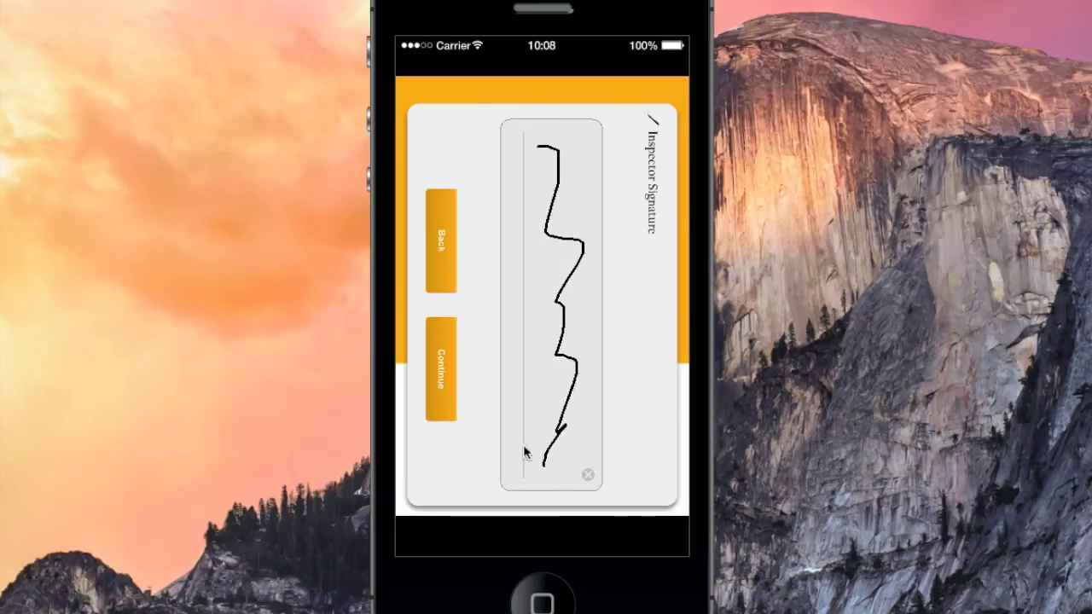
{"action": "left_click", "coordinate": [443, 379]}
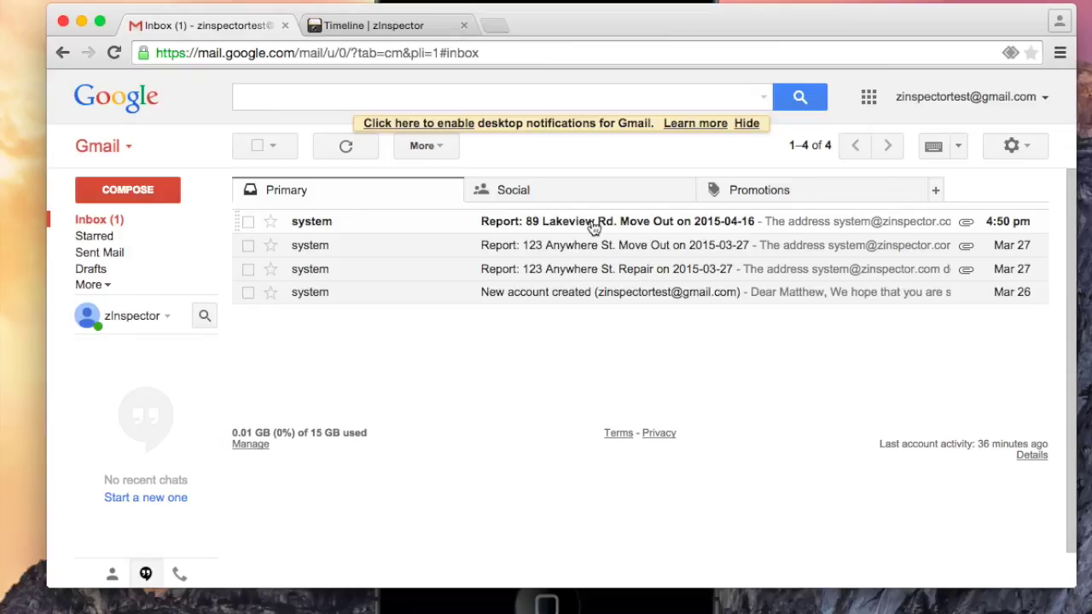
{"action": "left_click", "coordinate": [594, 226]}
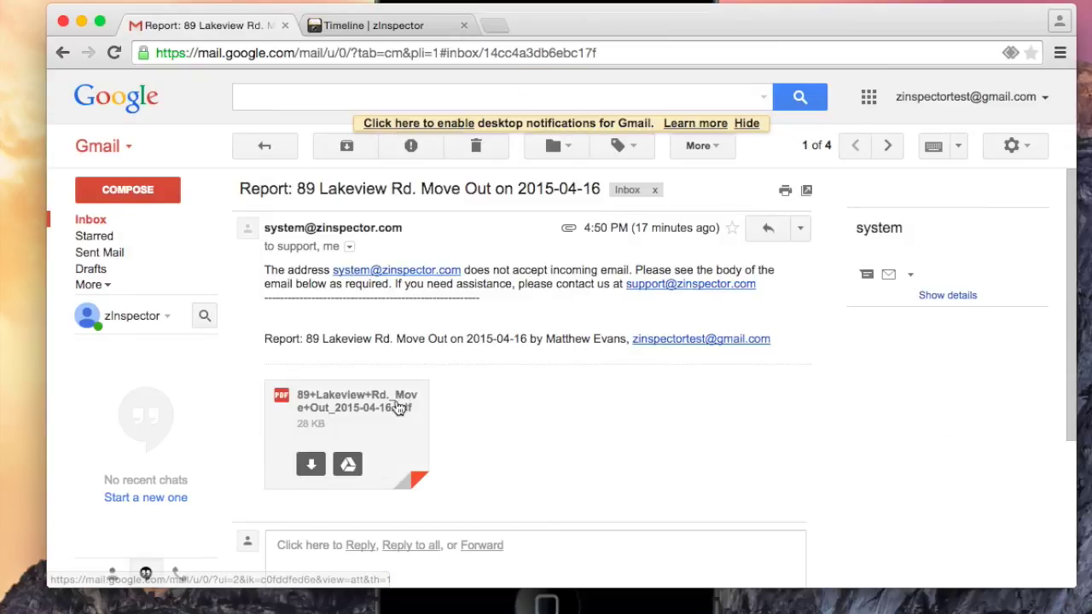
{"action": "left_click", "coordinate": [398, 408]}
{"action": "scroll", "coordinate": [629, 286], "scroll_direction": "down", "scroll_amount": 10}
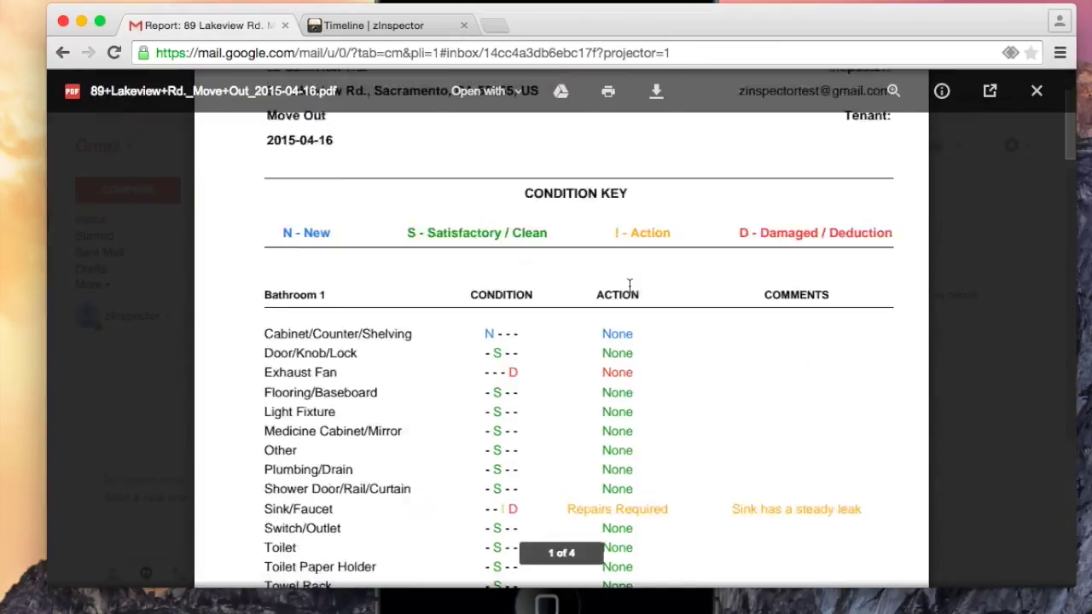
{"action": "scroll", "coordinate": [630, 286], "scroll_direction": "down", "scroll_amount": 20}
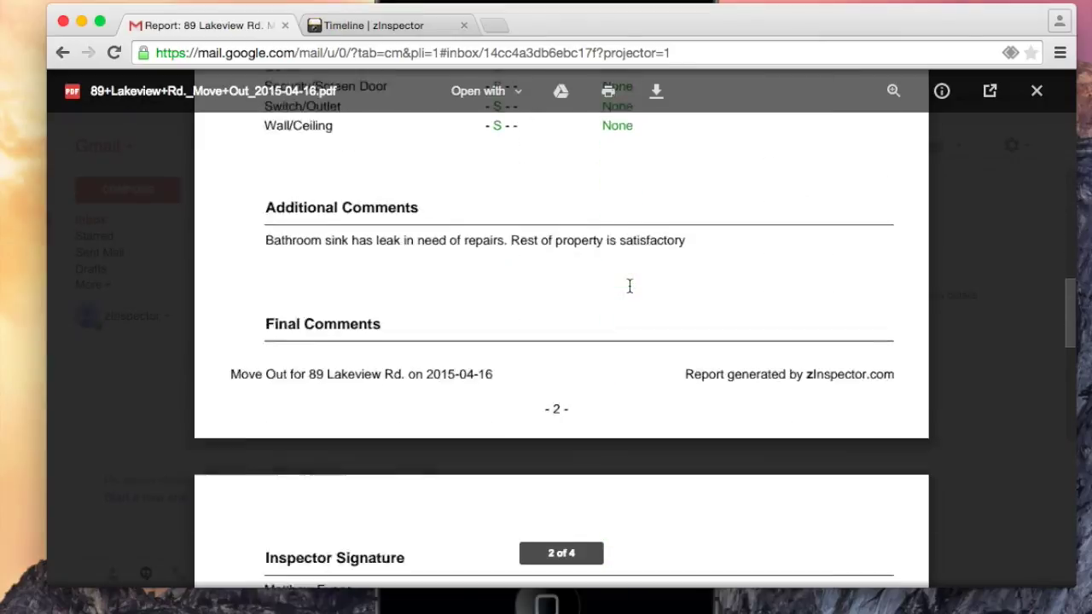
{"action": "scroll", "coordinate": [630, 286], "scroll_direction": "down", "scroll_amount": 15}
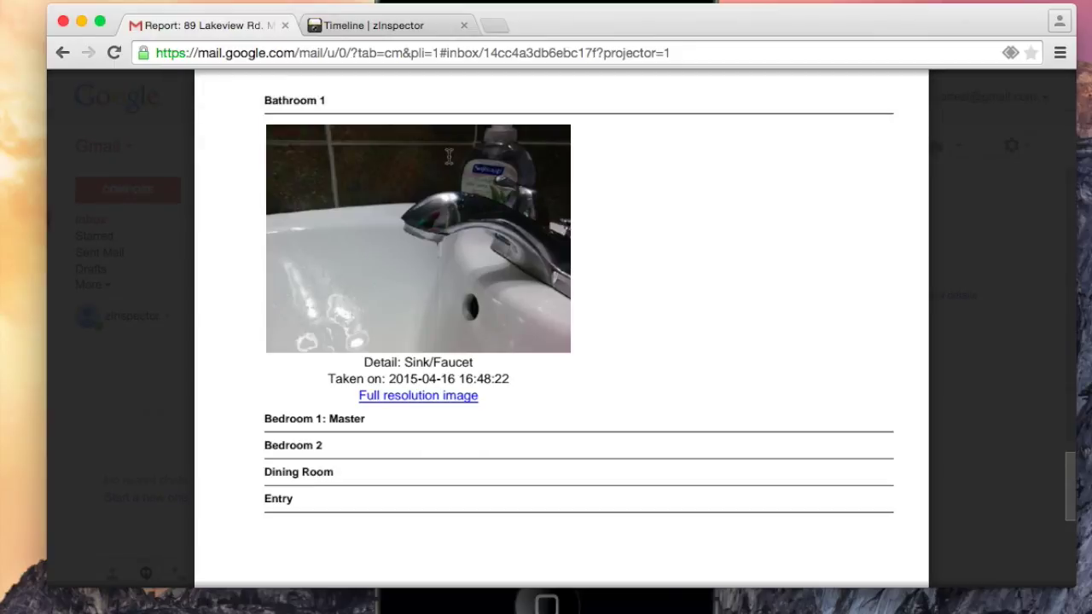
{"action": "left_click", "coordinate": [375, 29]}
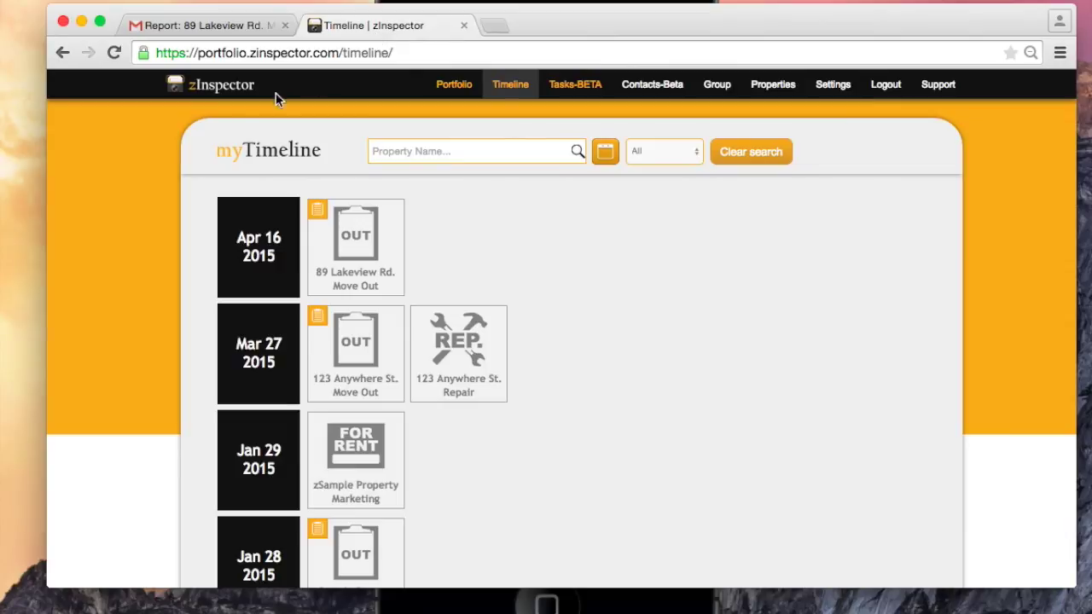
{"action": "left_click", "coordinate": [354, 256]}
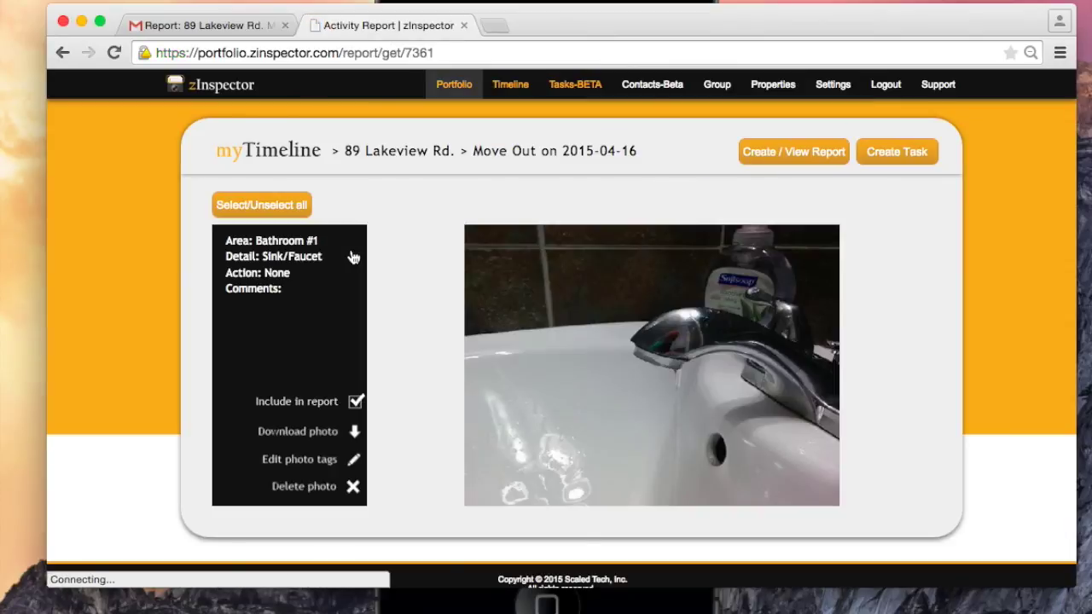